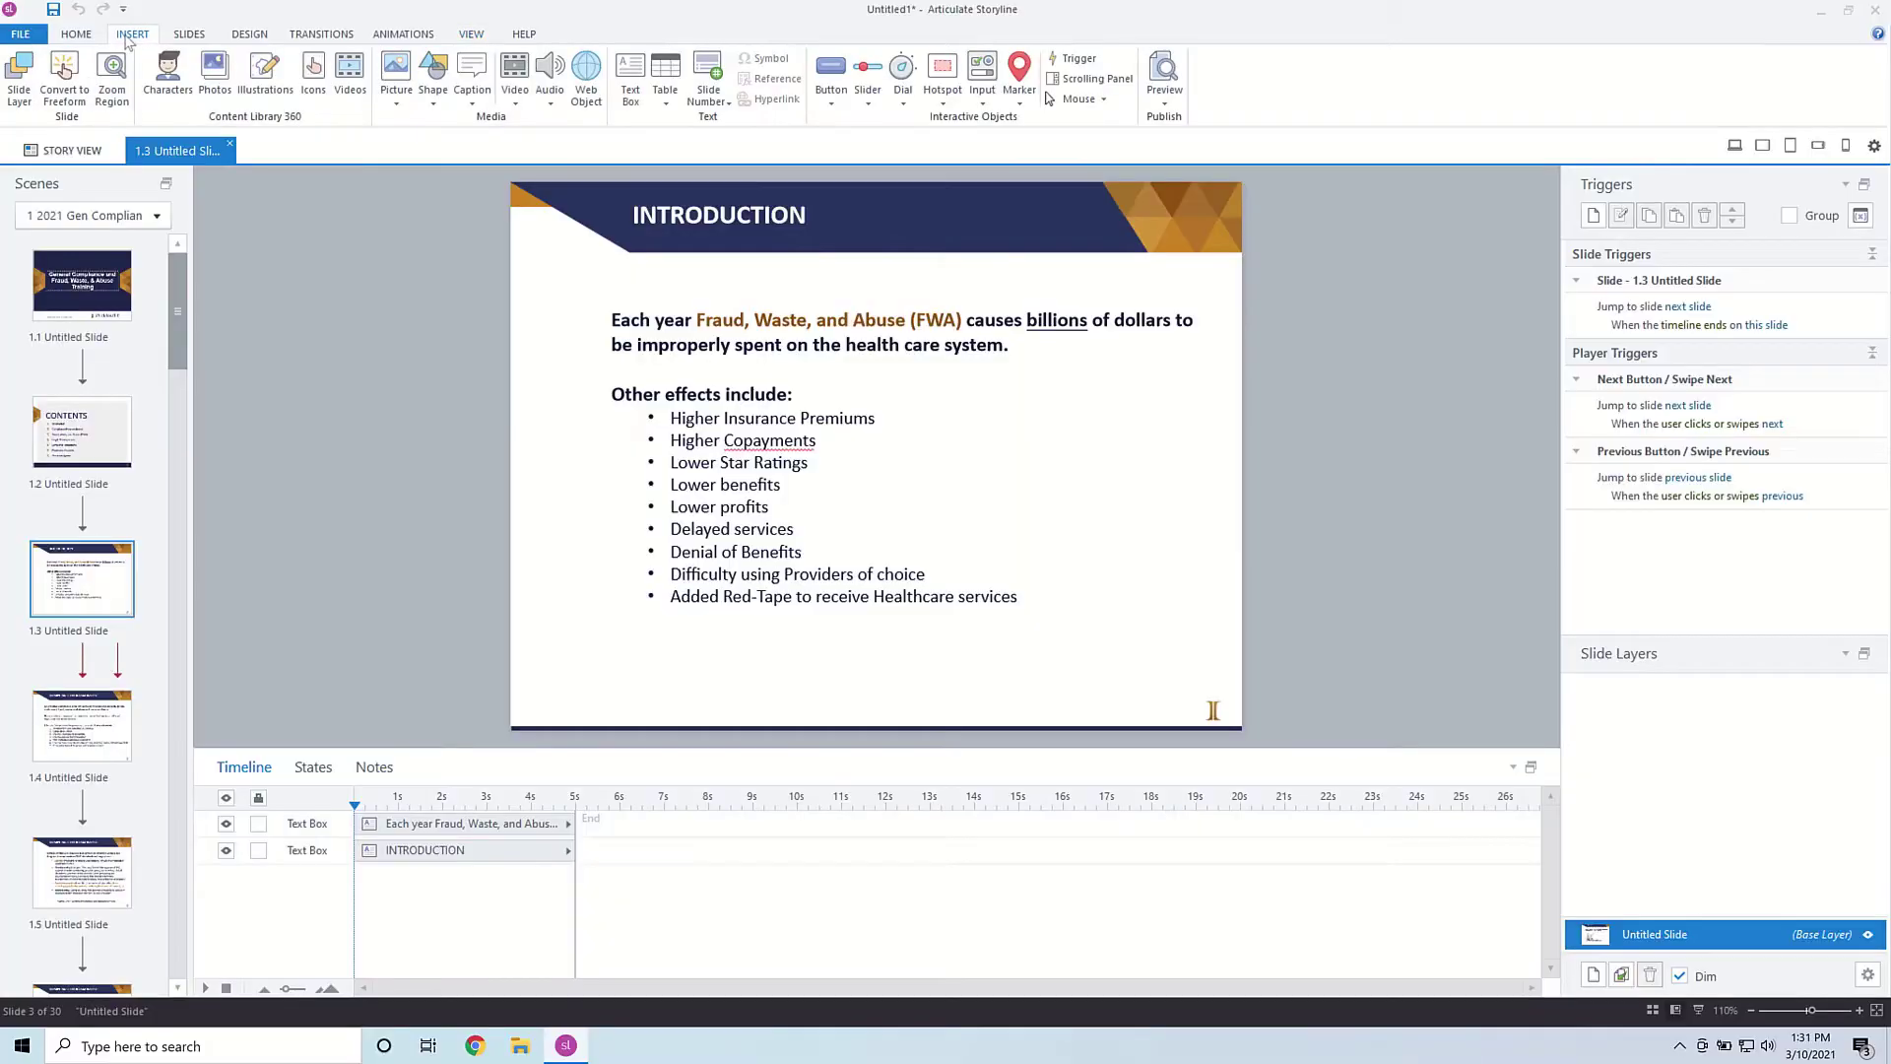
Insert the narration audio file from its folder onto the Introduction slide as Audio 1
click(549, 67)
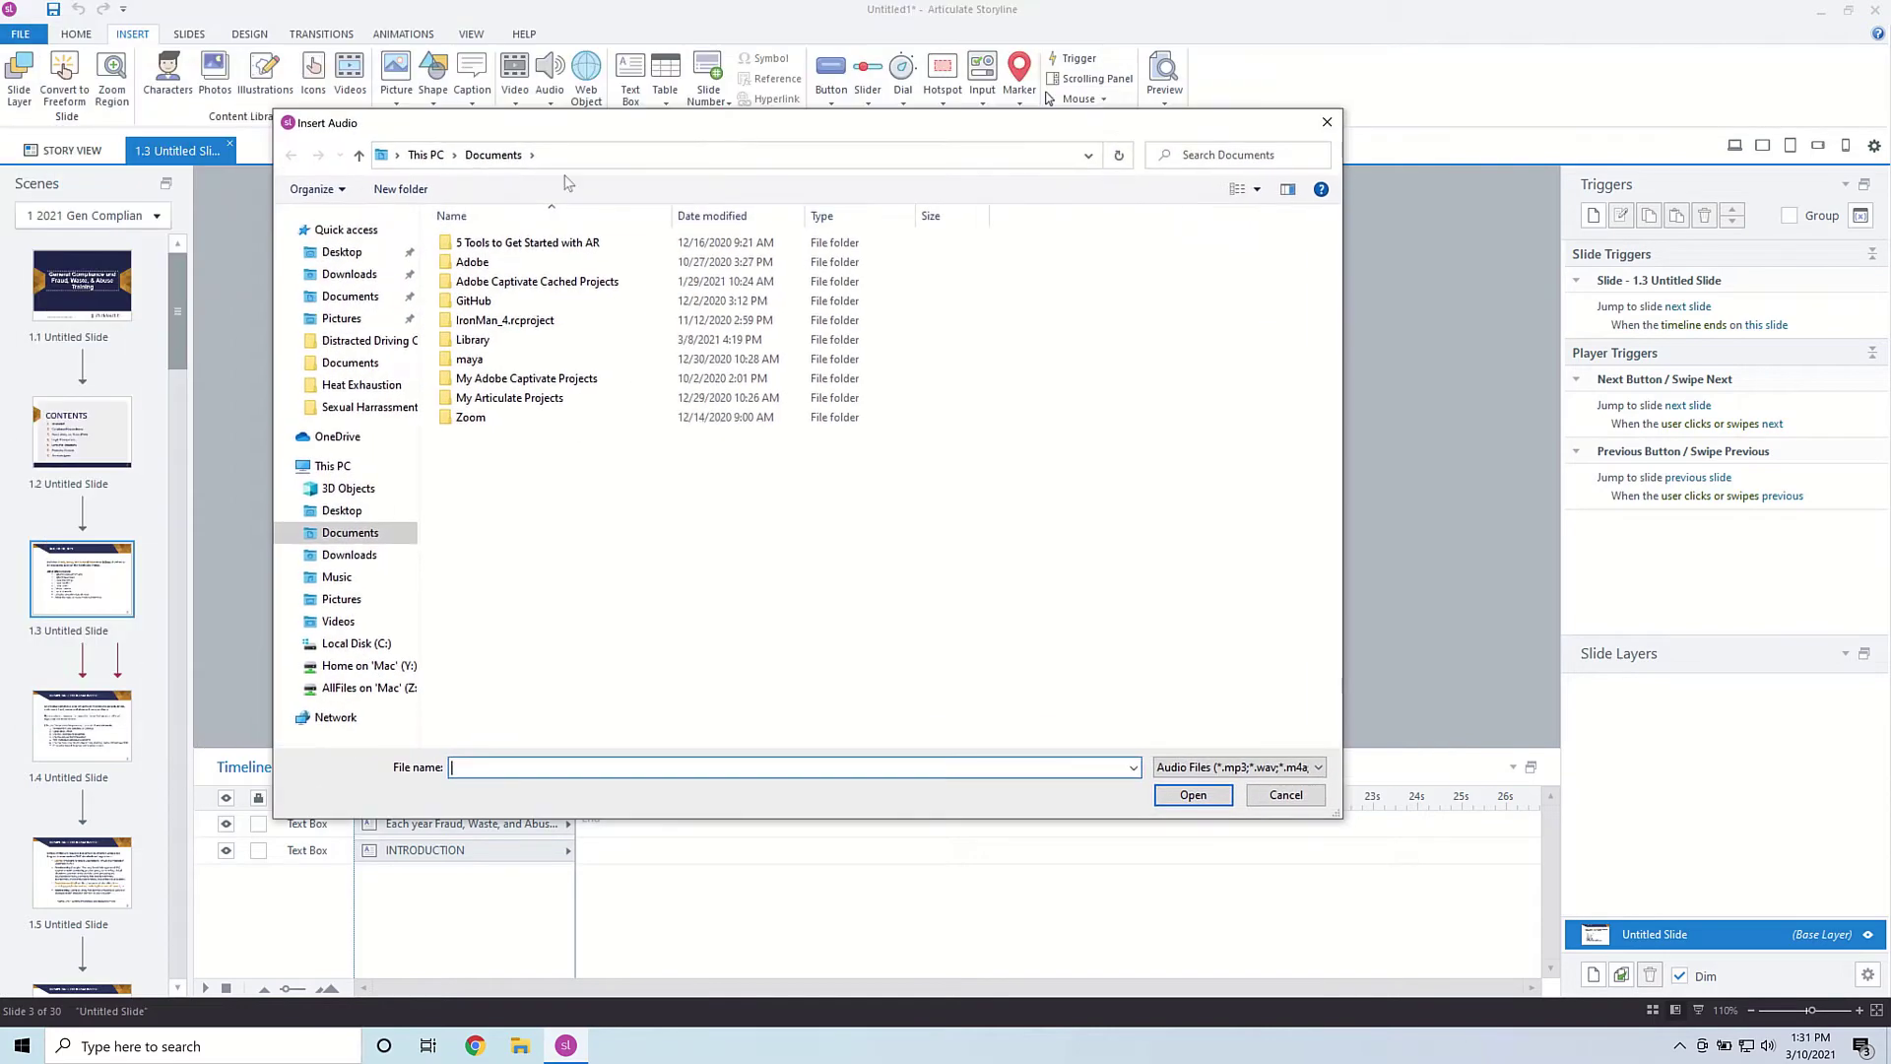
click(342, 252)
double_click(508, 261)
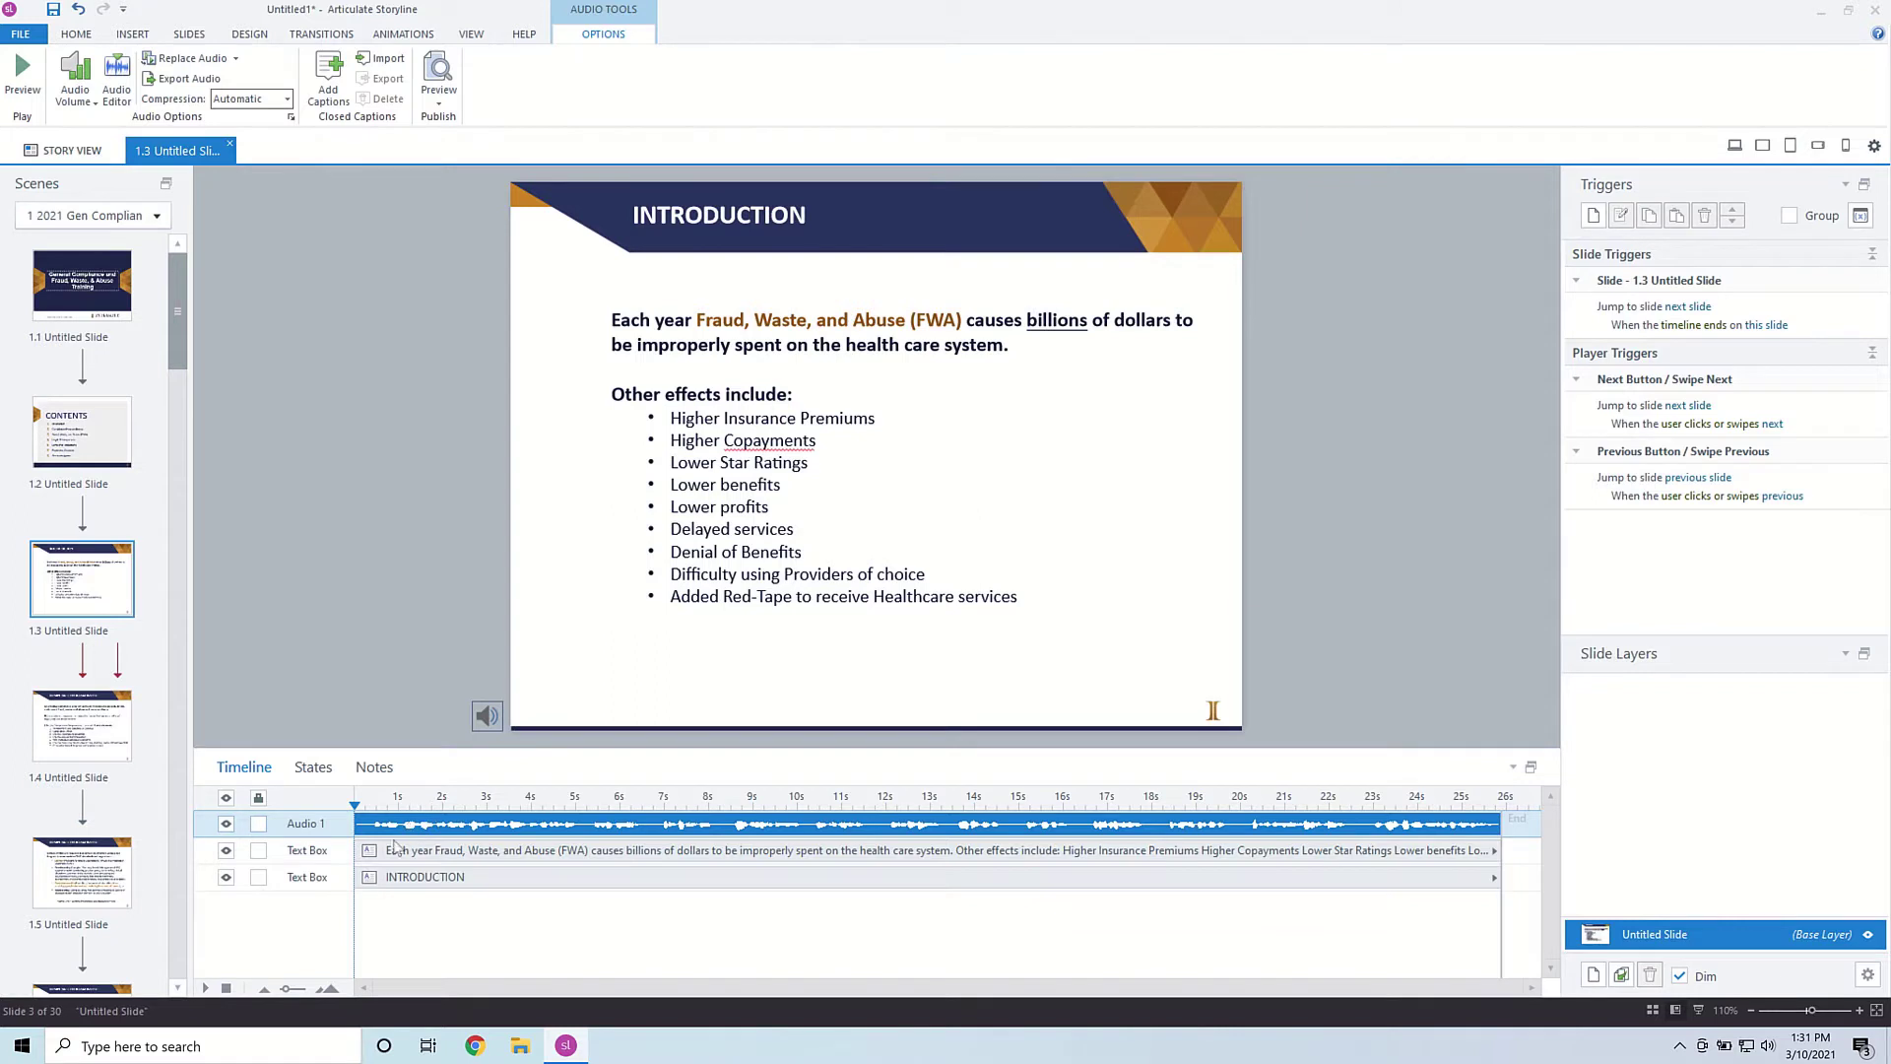
Drop cue points while the narration plays, then nudge the 13.5-second cue slightly later
click(203, 988)
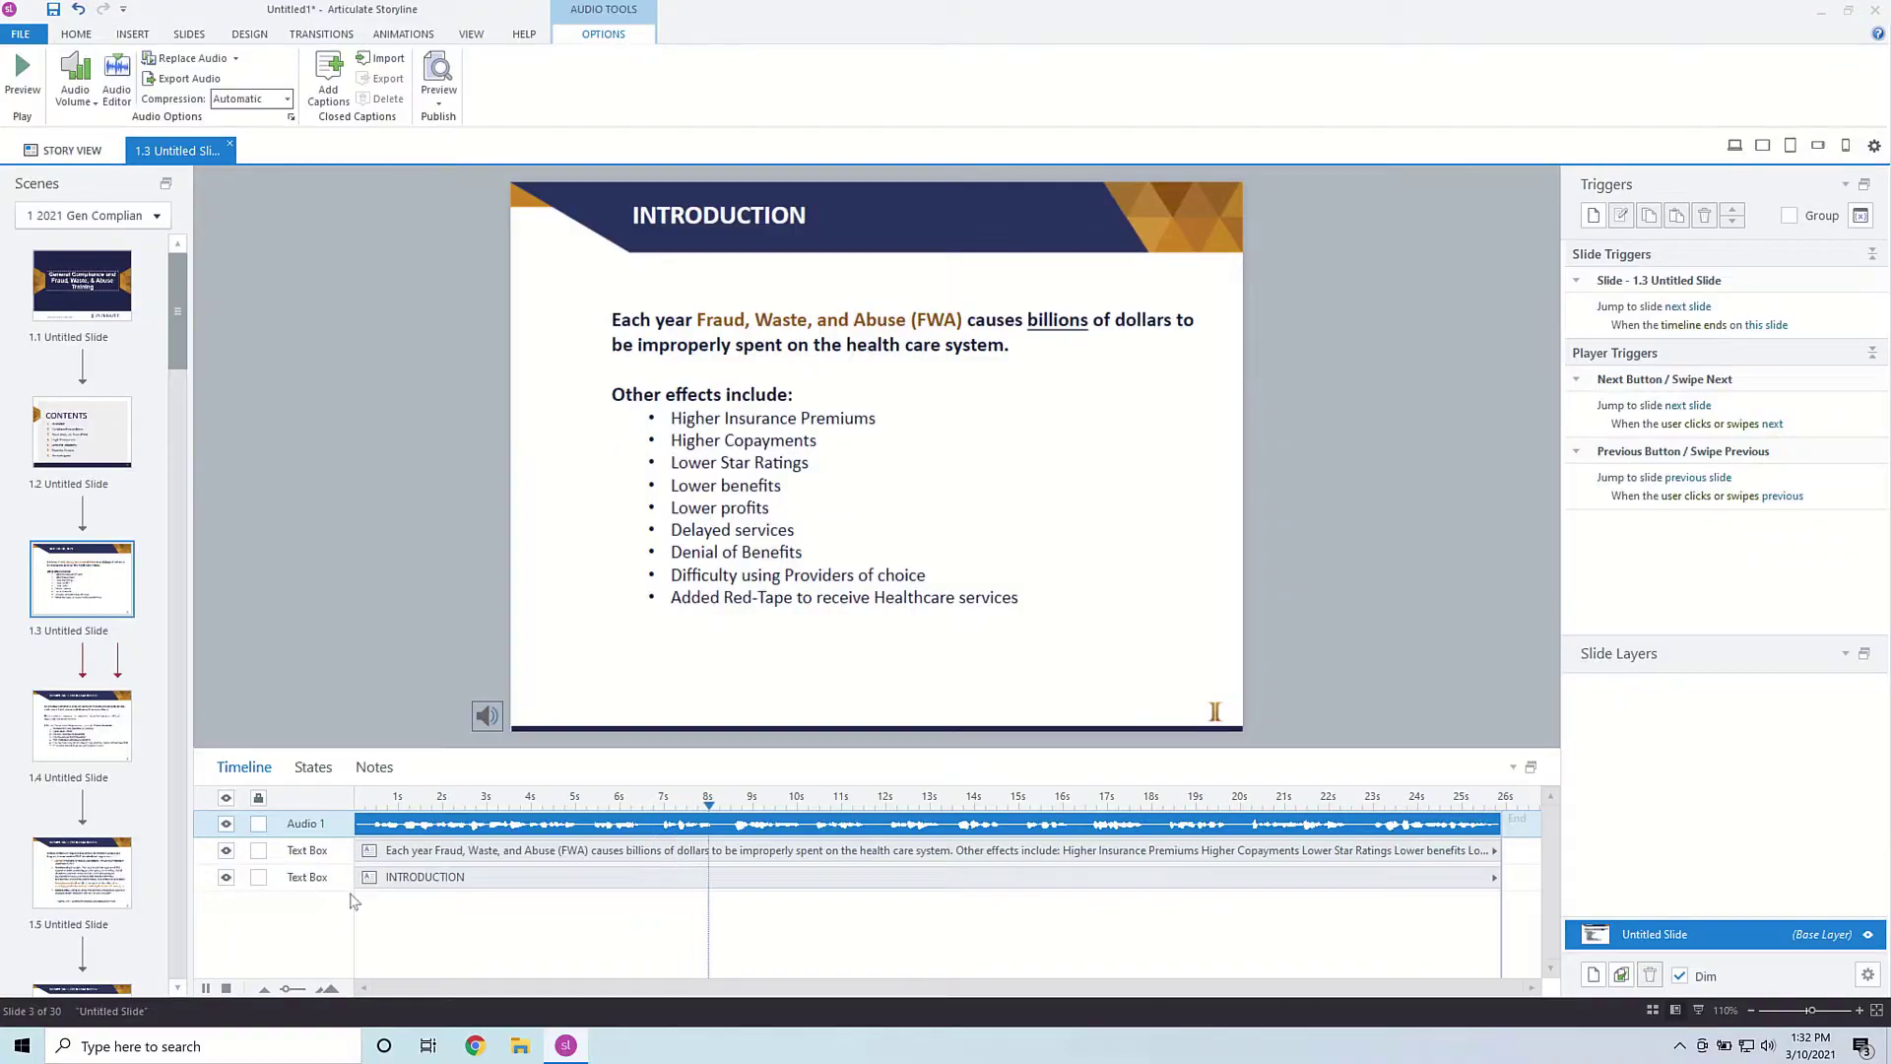
key(c)
key(c)
key(c)
key(c)
key(c)
click(225, 989)
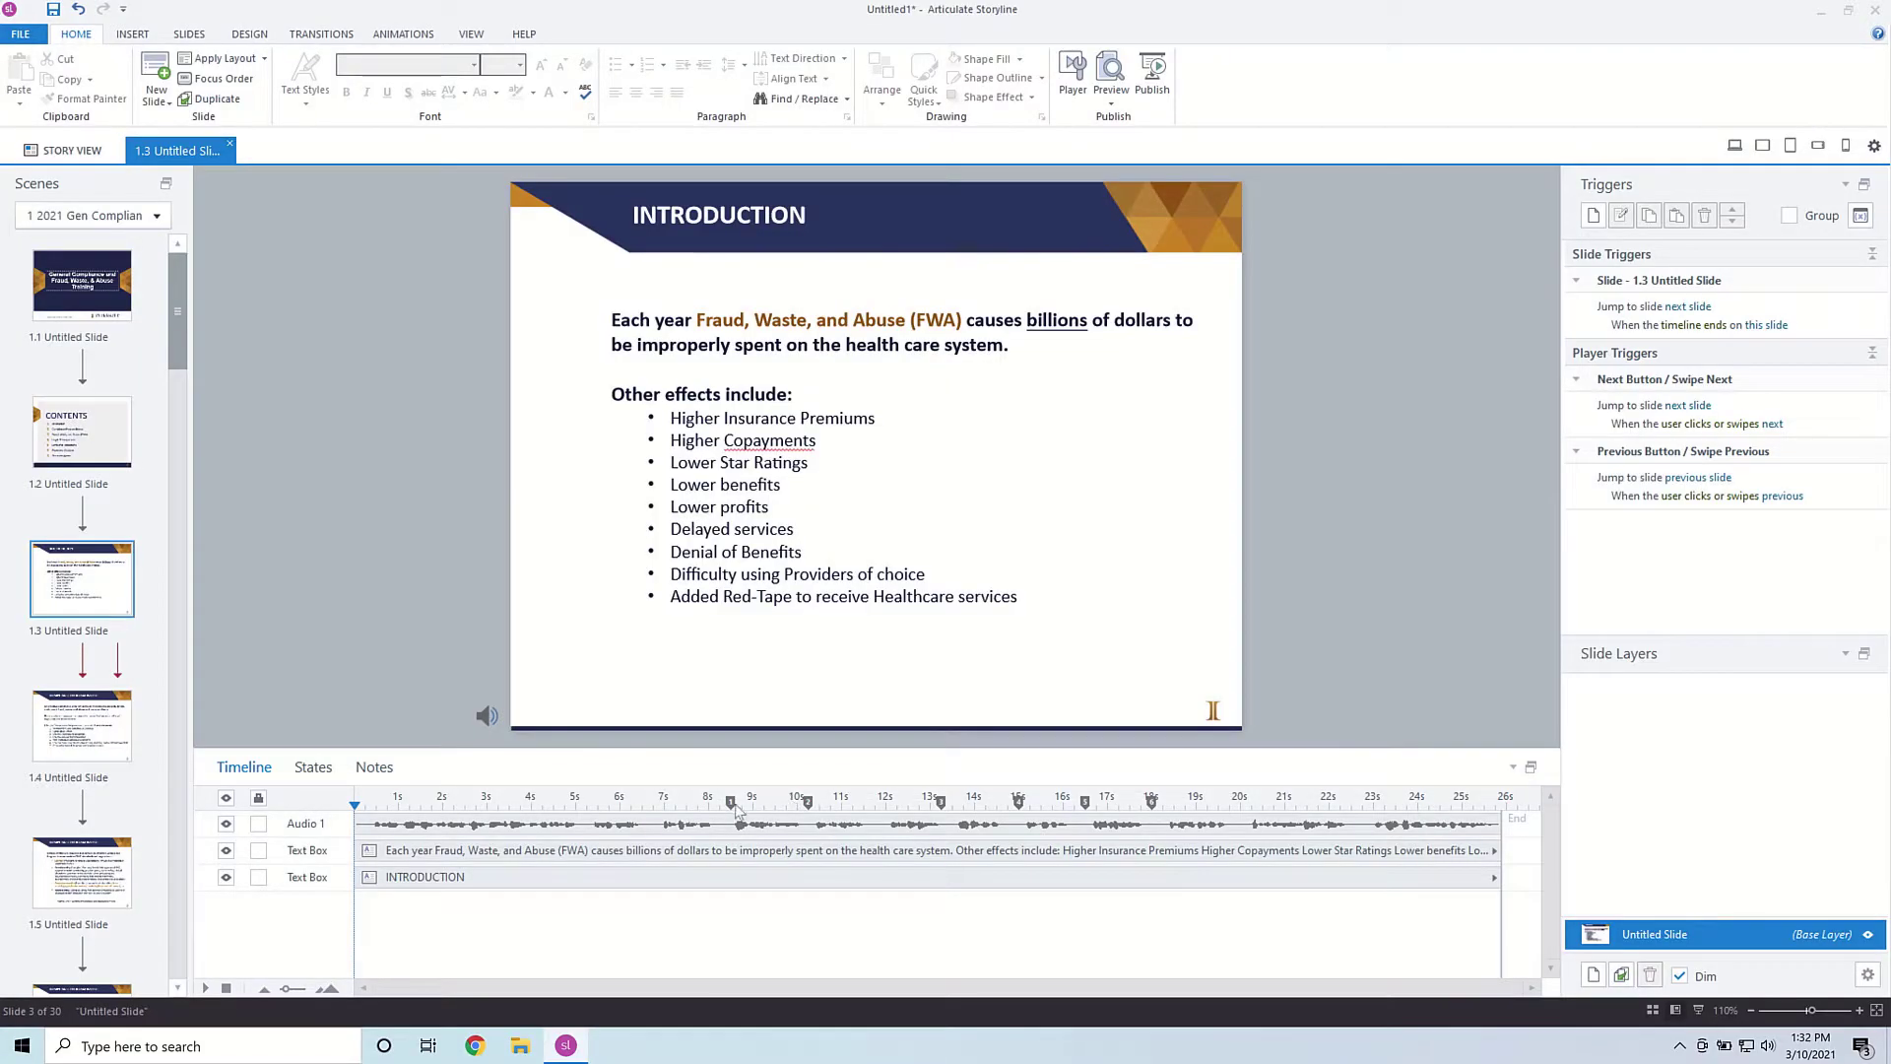
click(734, 801)
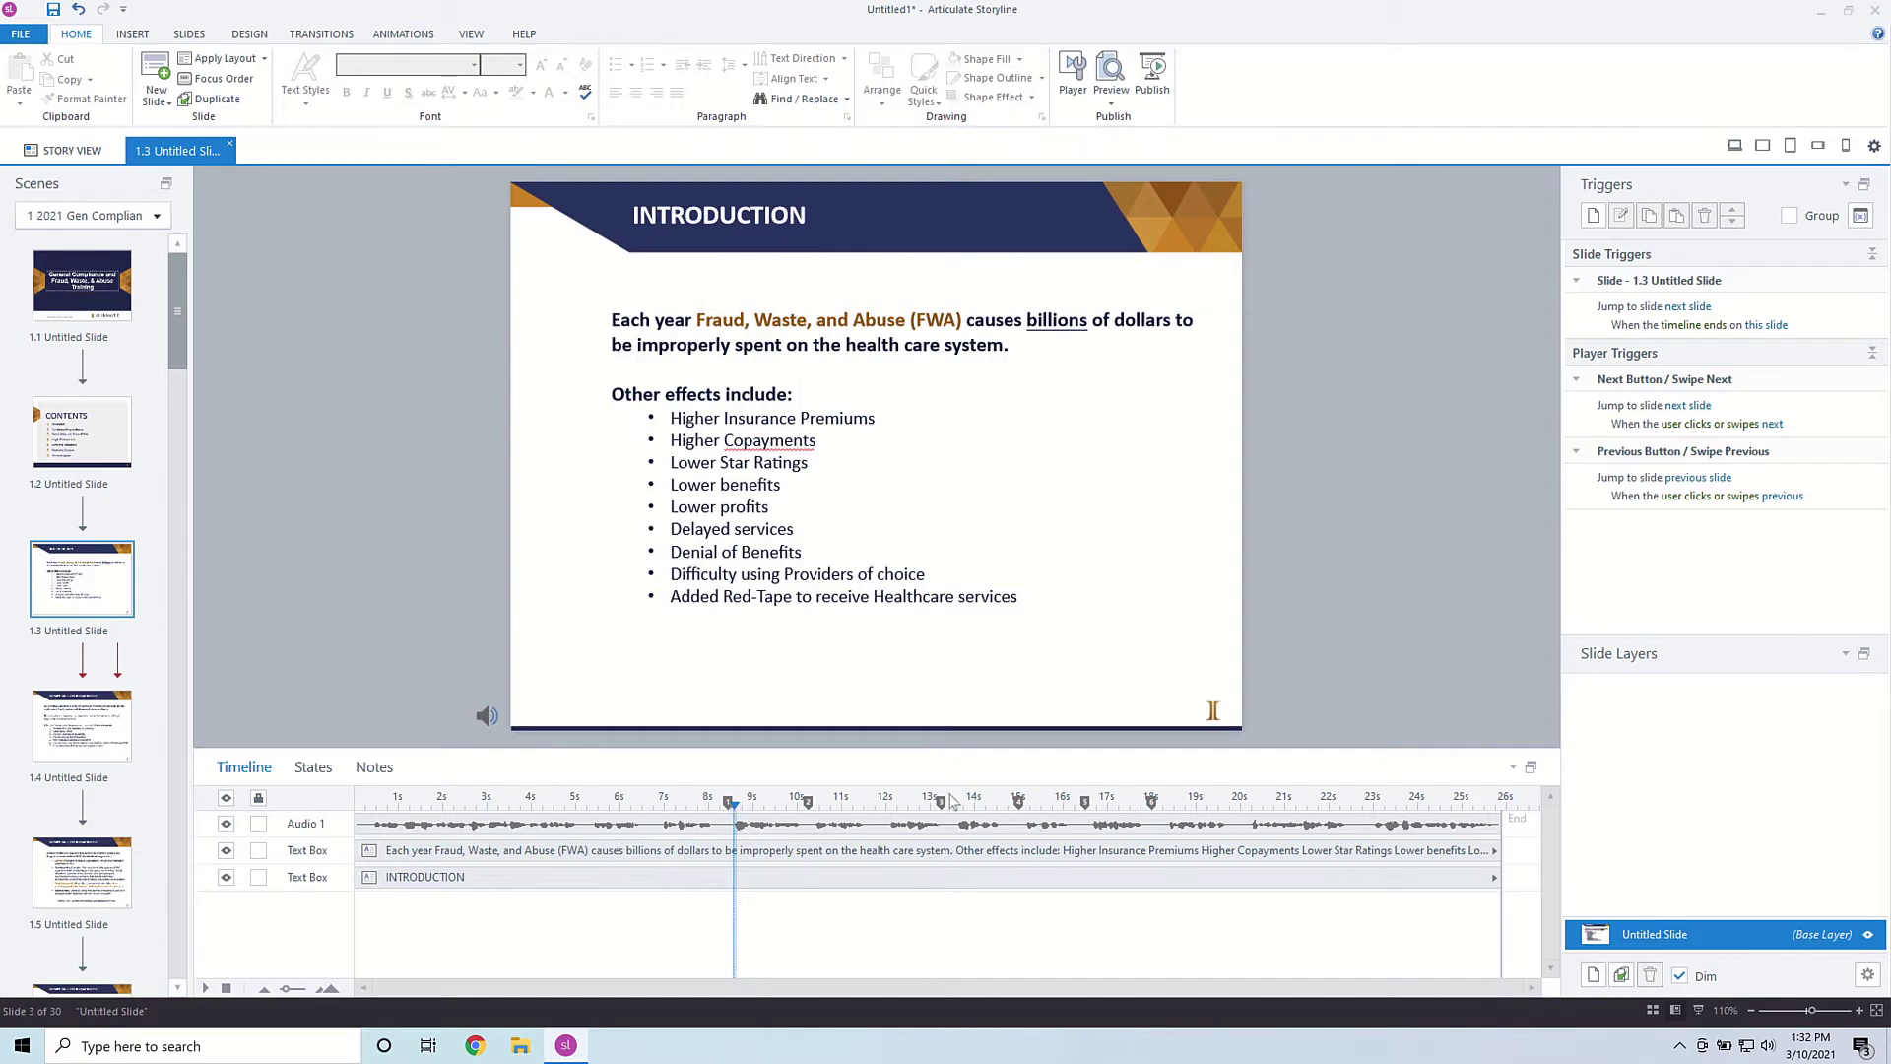
drag(944, 805, 1080, 803)
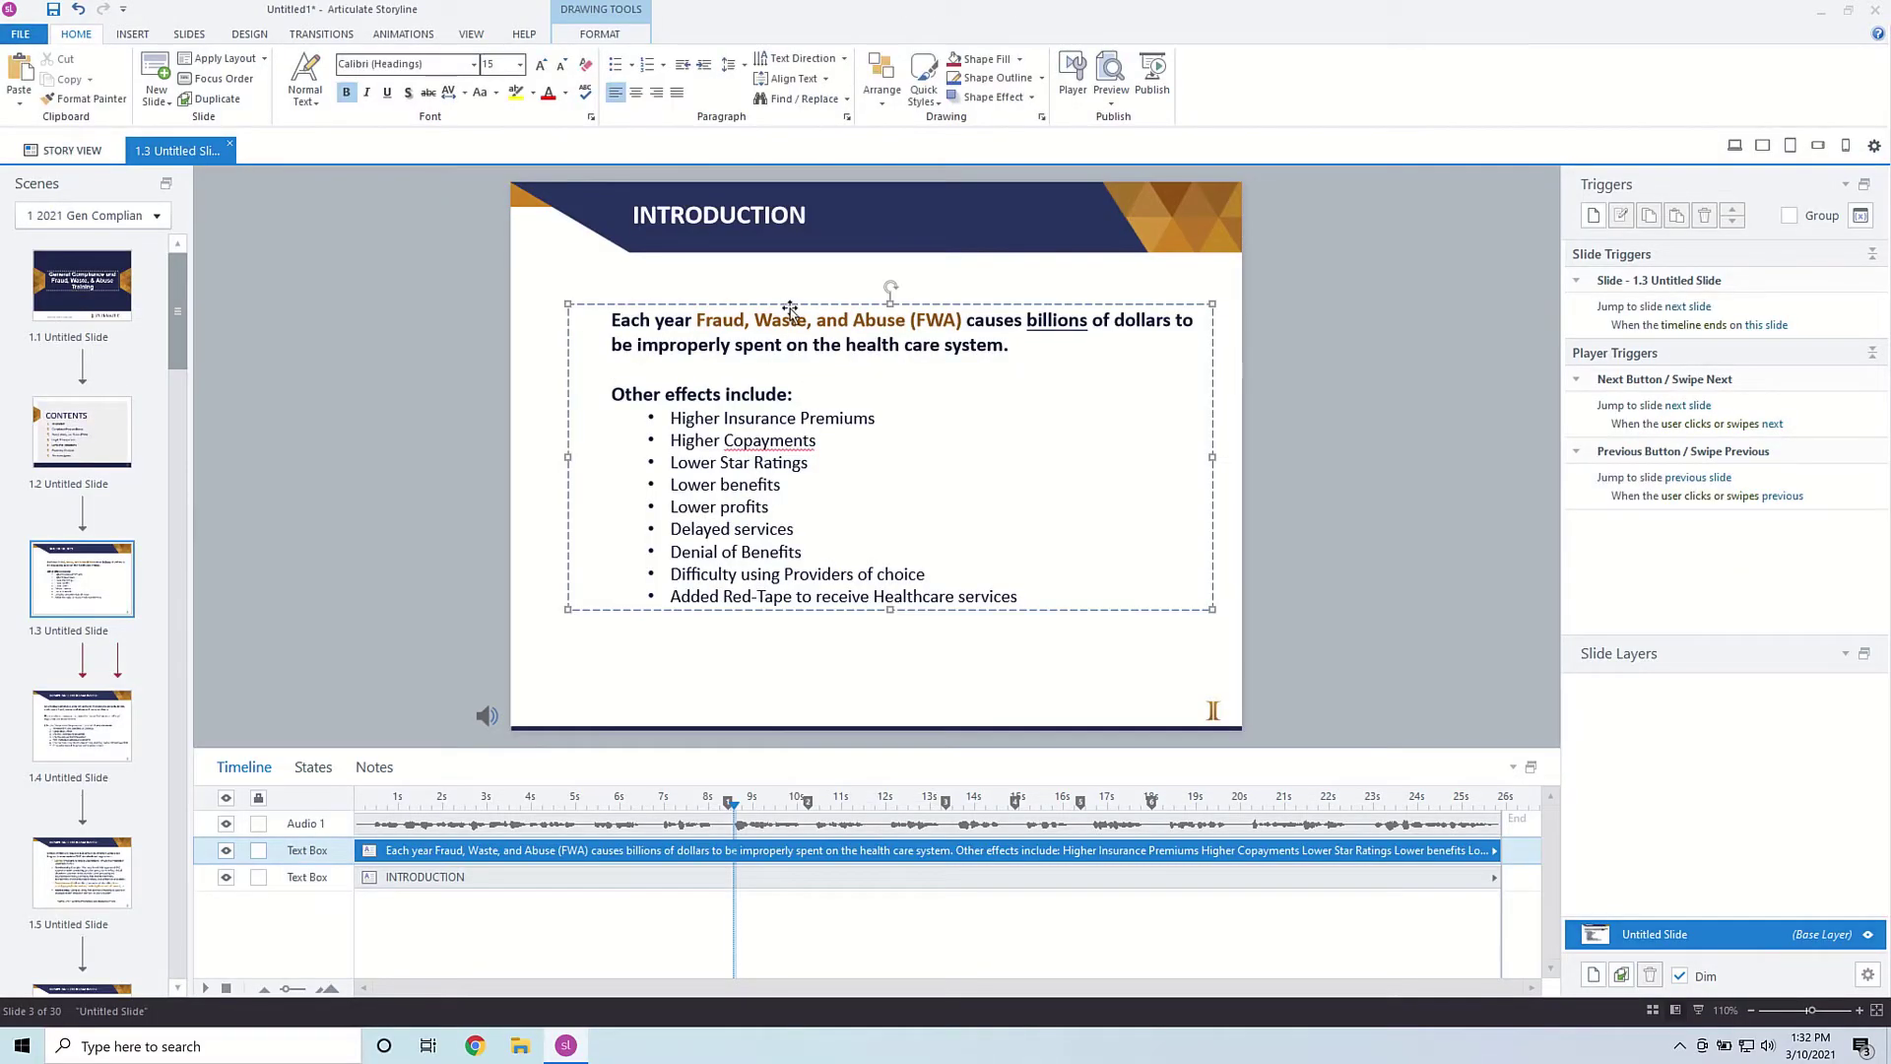
click(790, 311)
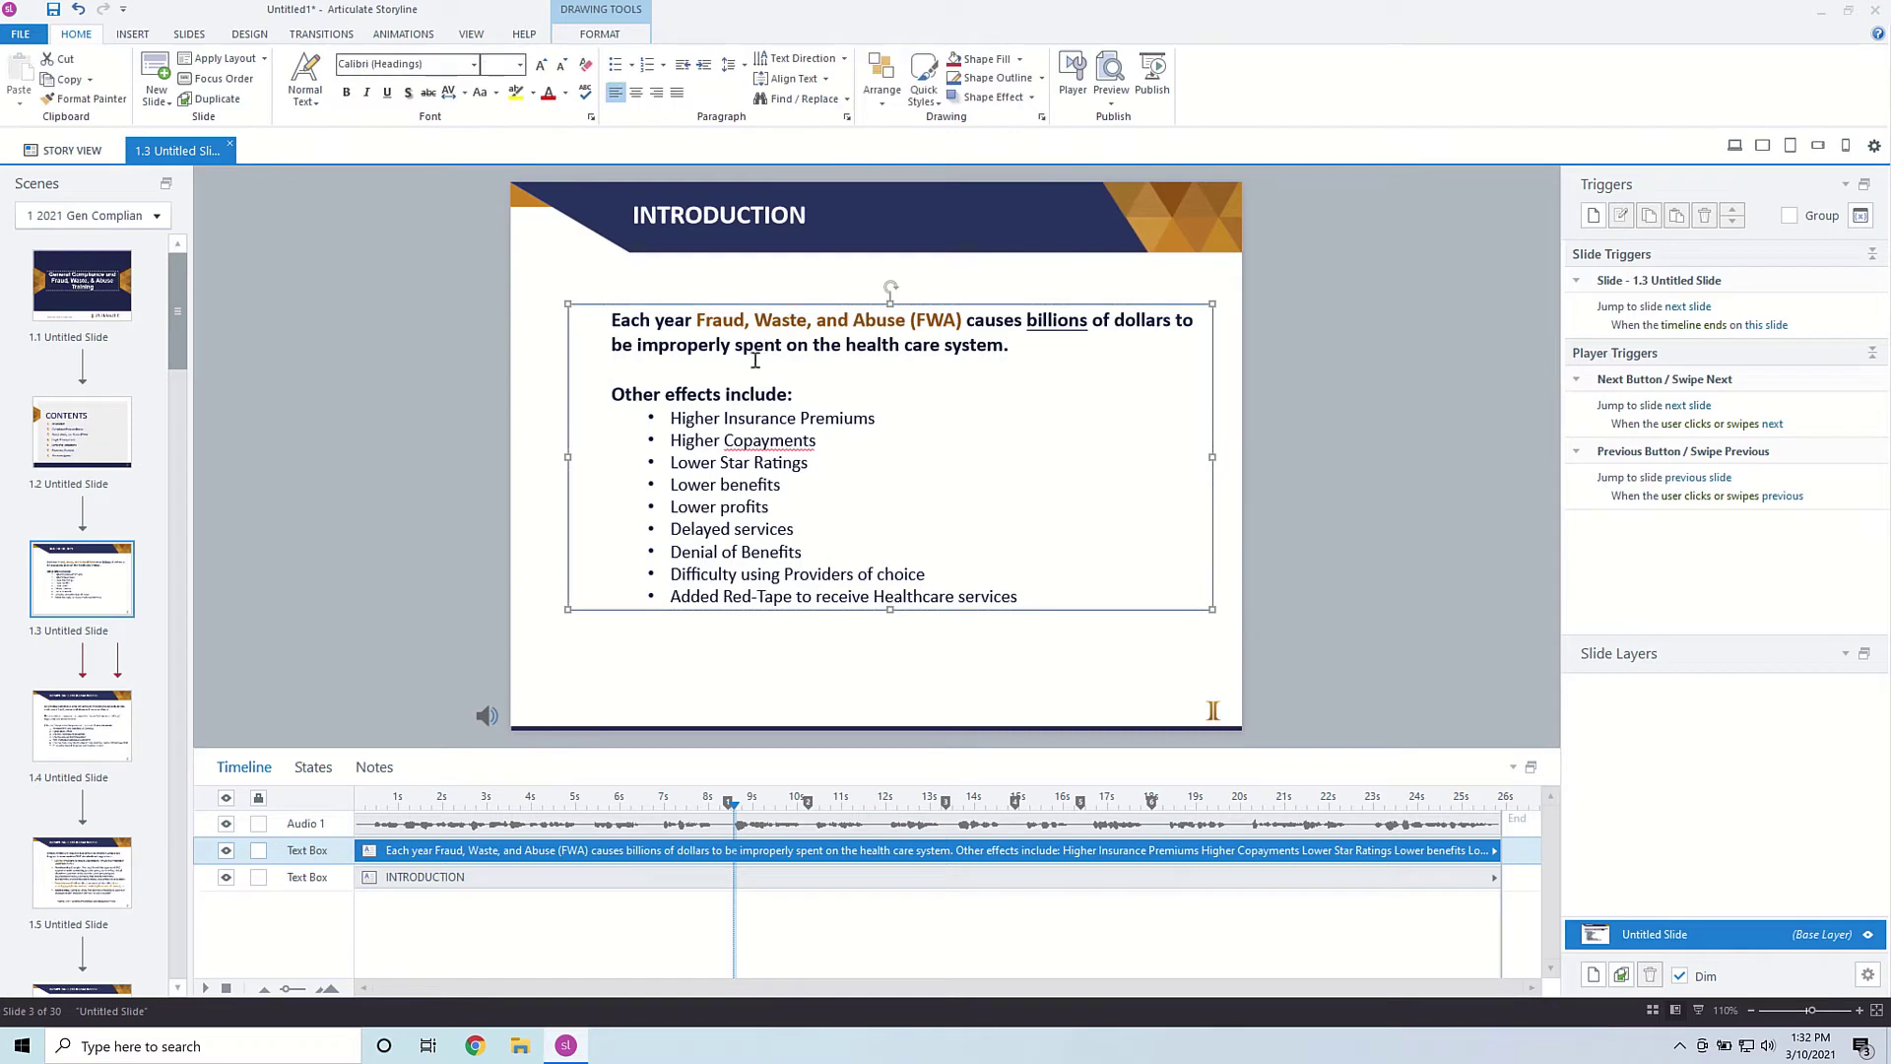
Apply a Fade entrance to the body text box with Sequence set to By Paragraph
click(424, 37)
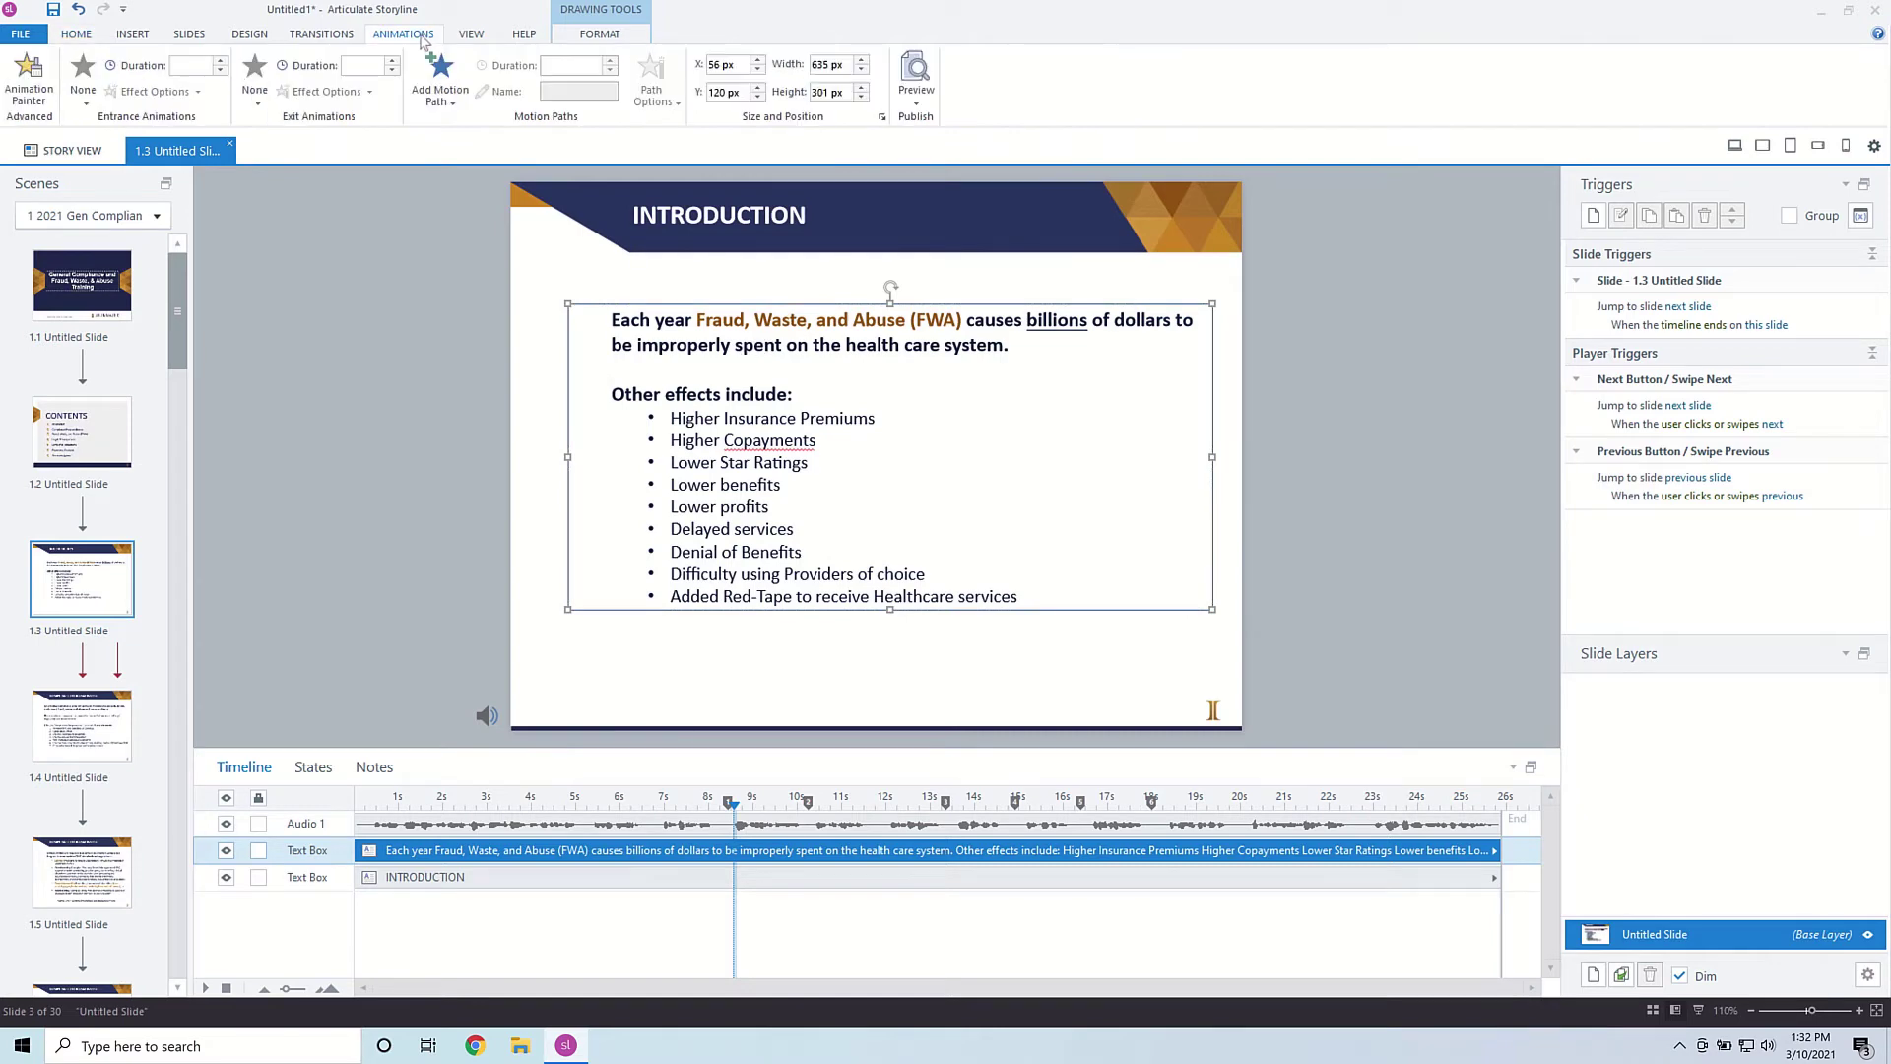
click(84, 84)
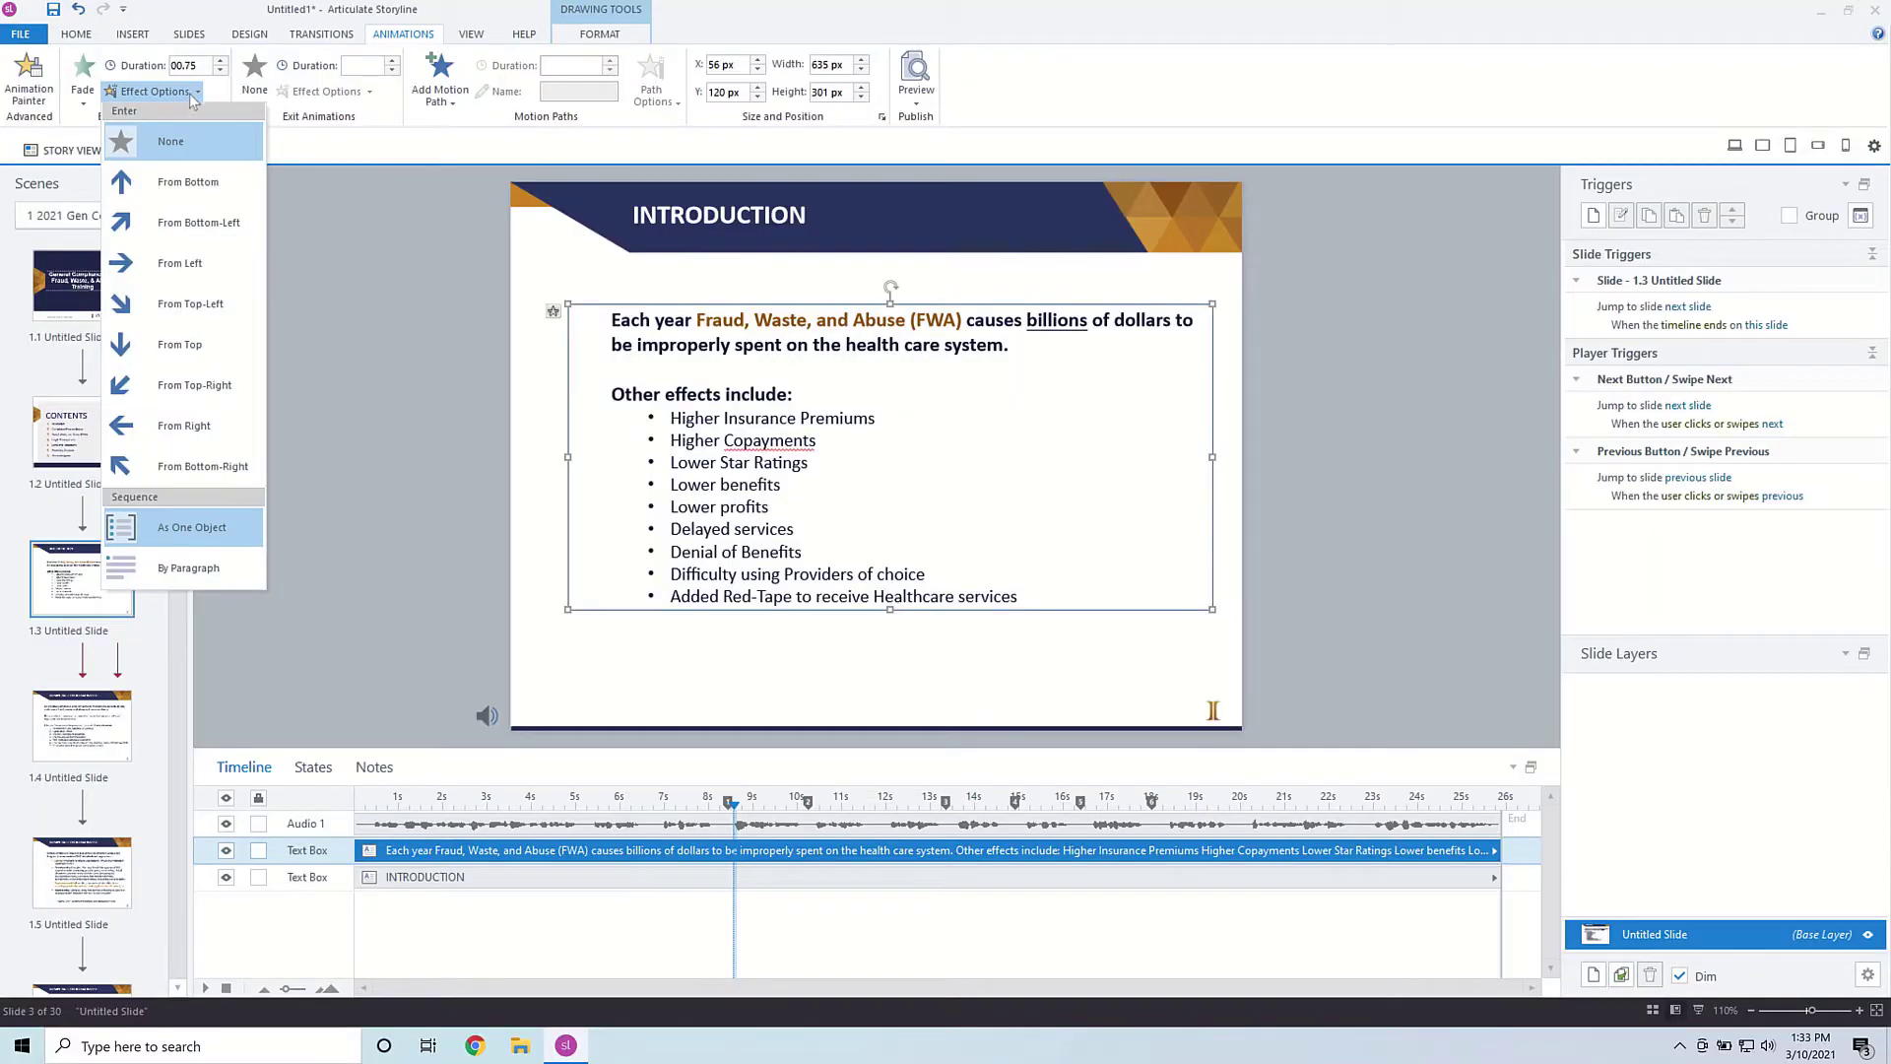
click(205, 272)
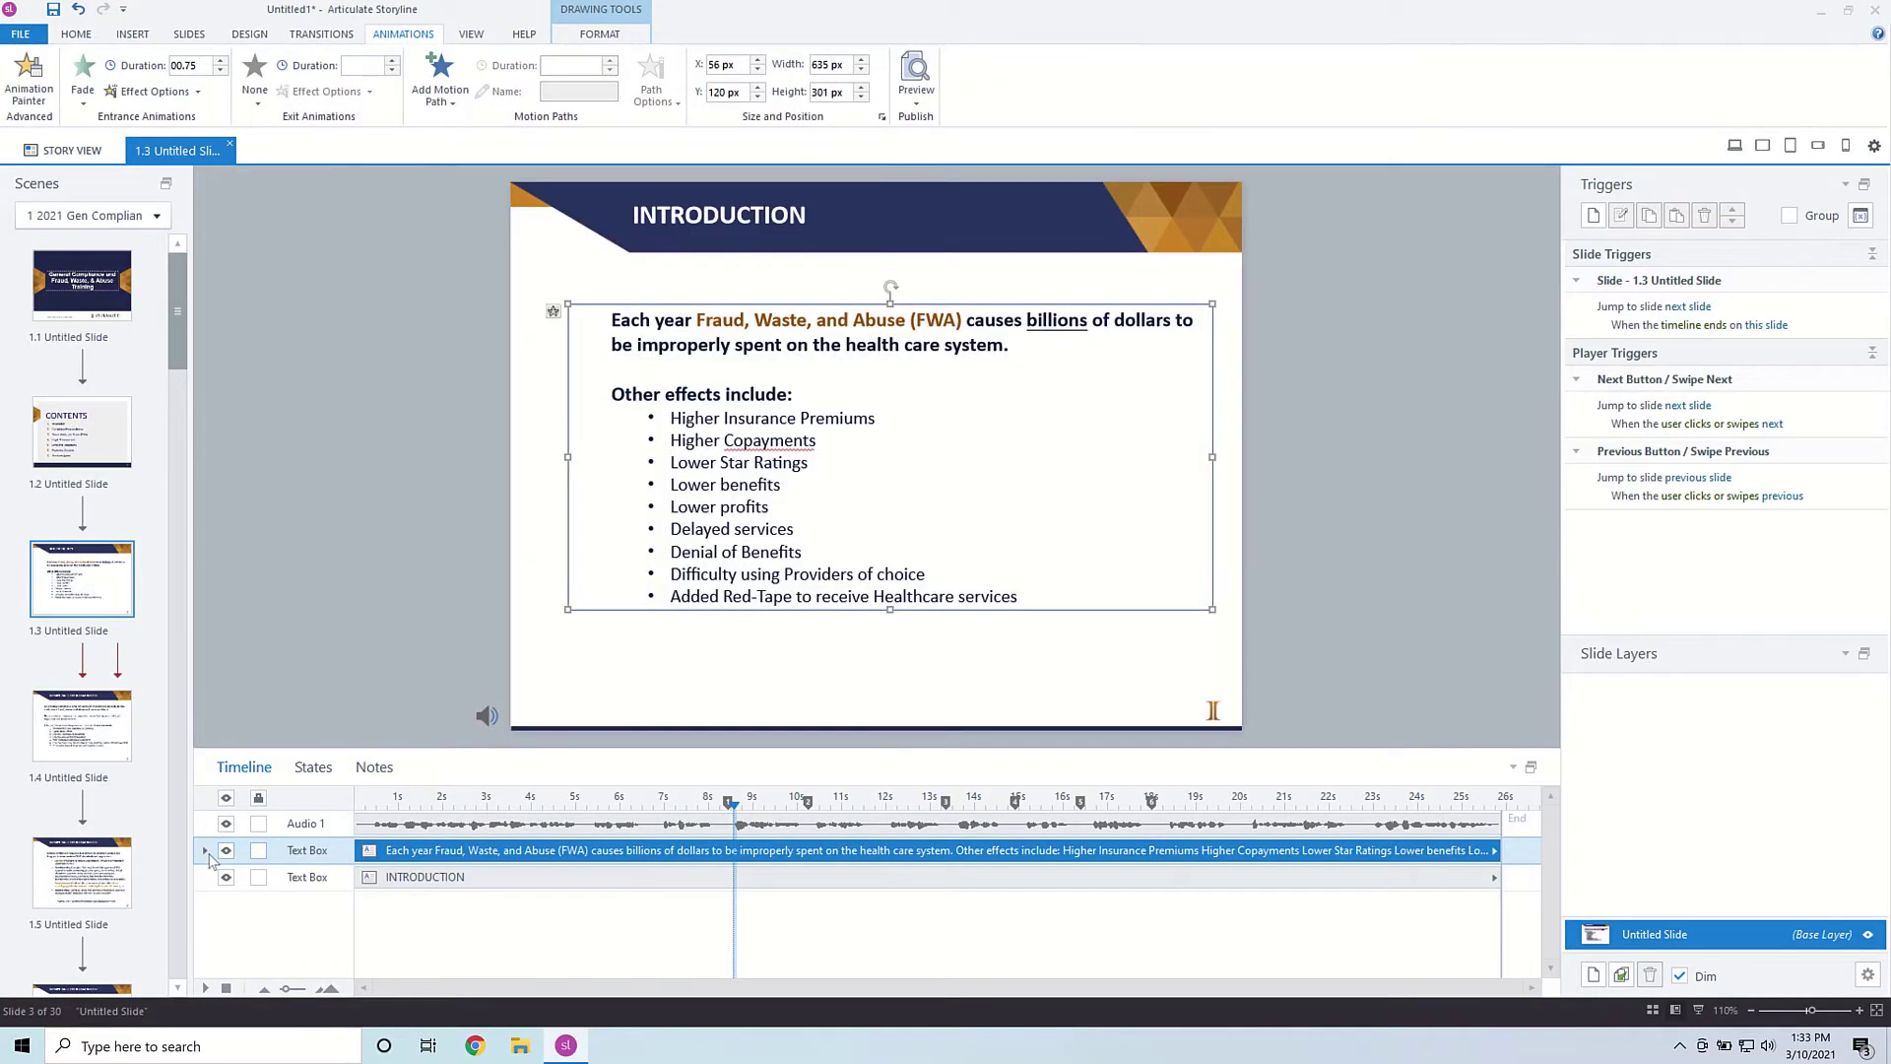
Expand the text box into paragraph rows and delay 'Other effects include:' to about 8.5 seconds
click(206, 851)
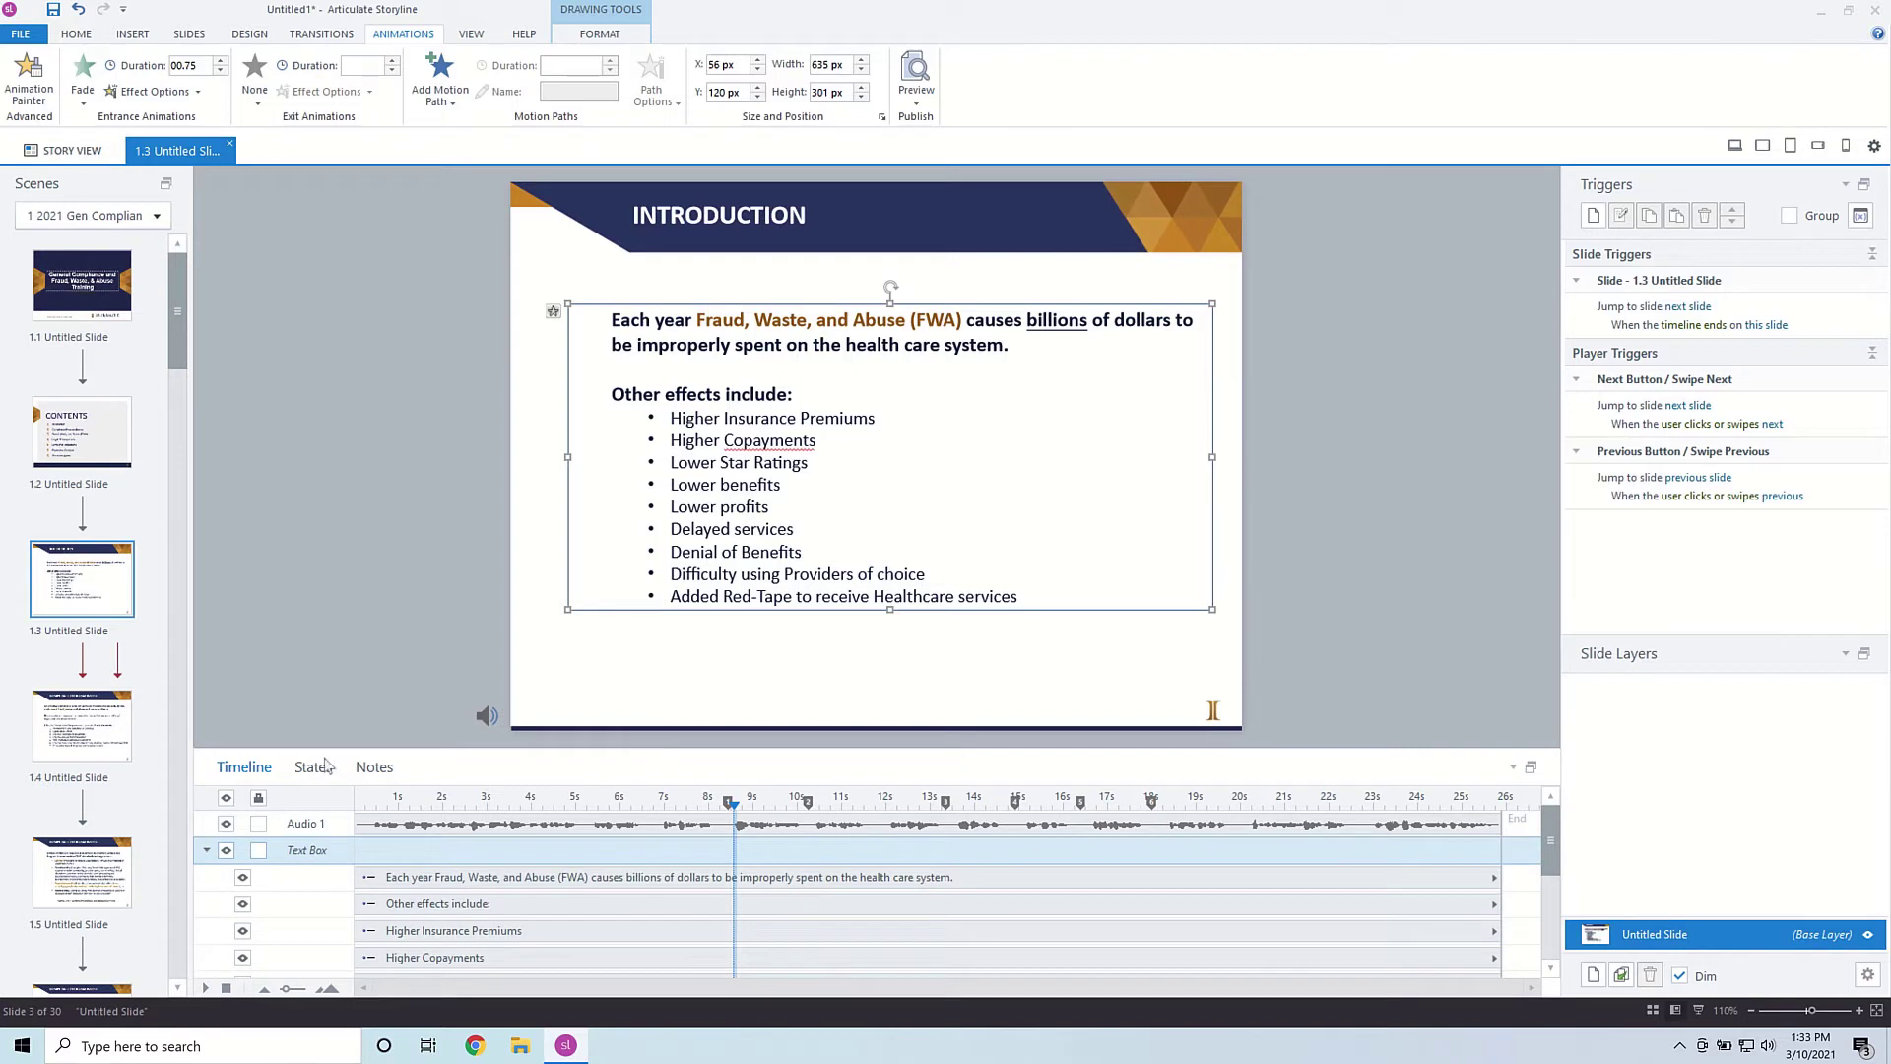
drag(333, 754, 330, 625)
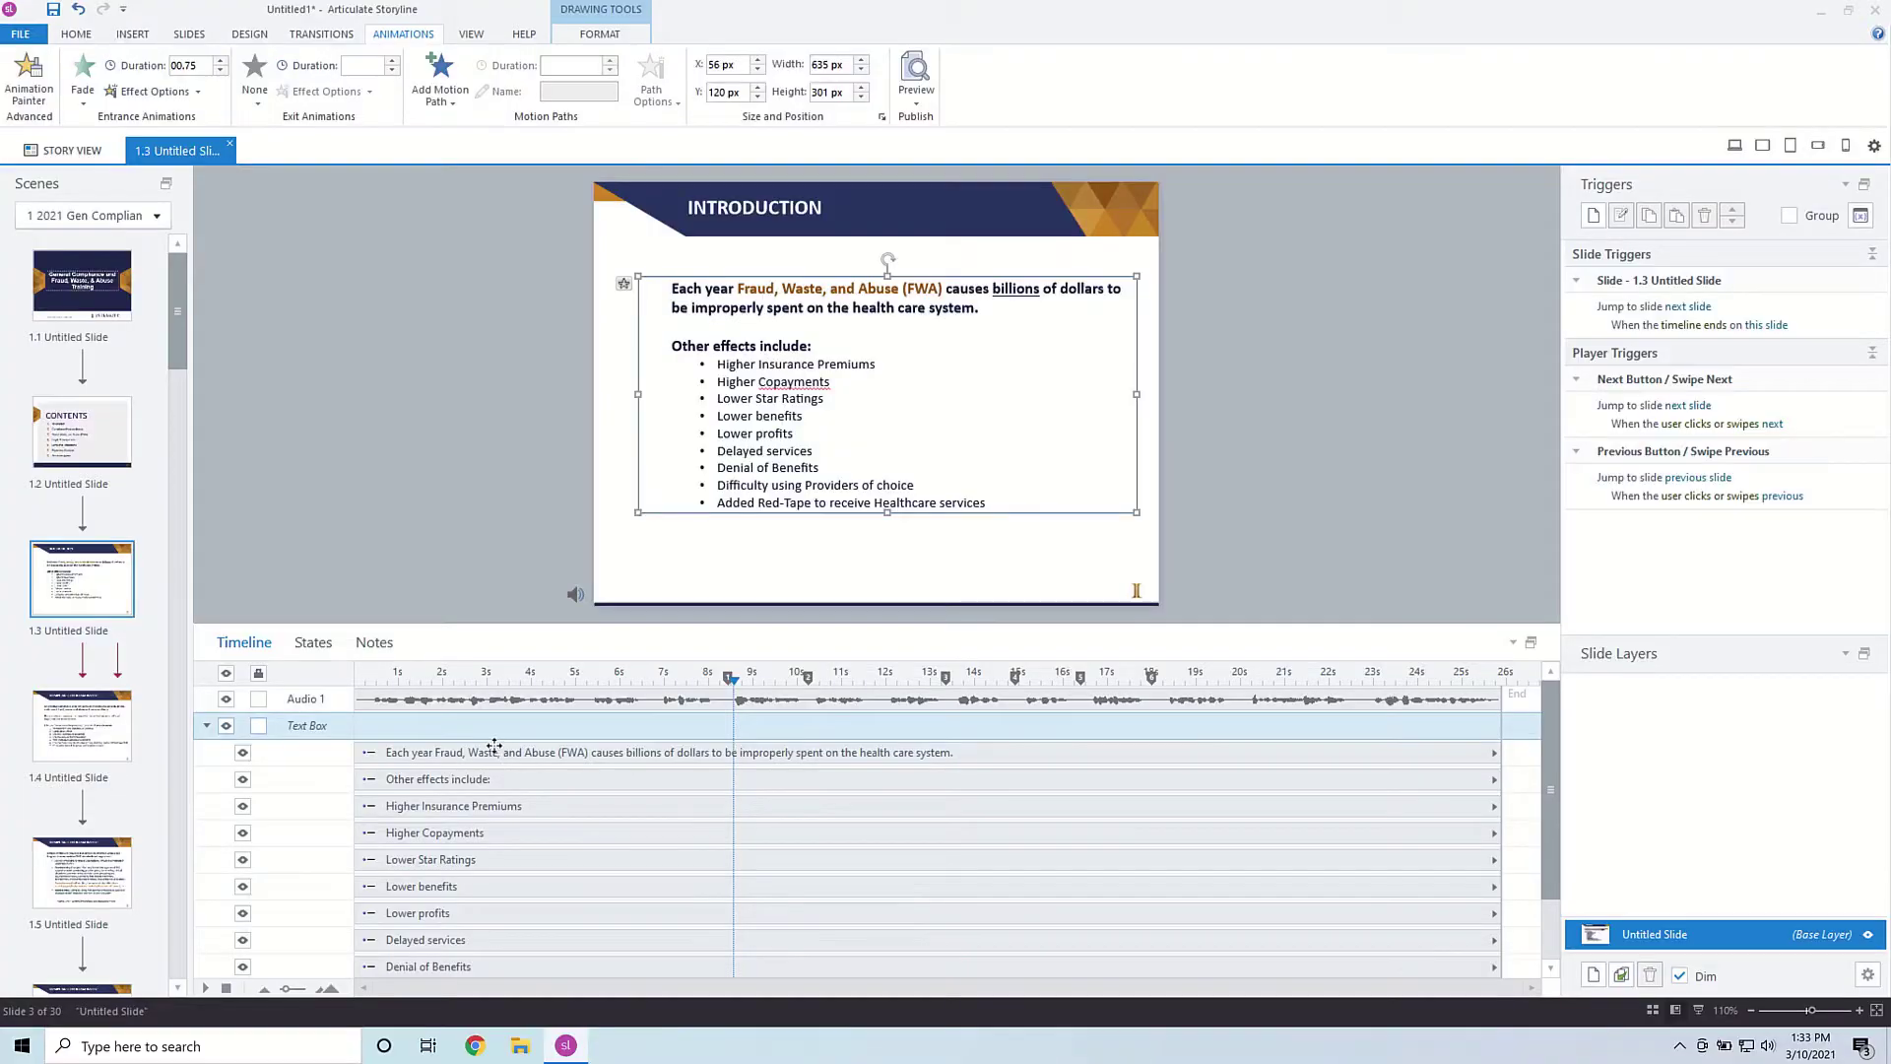
click(489, 752)
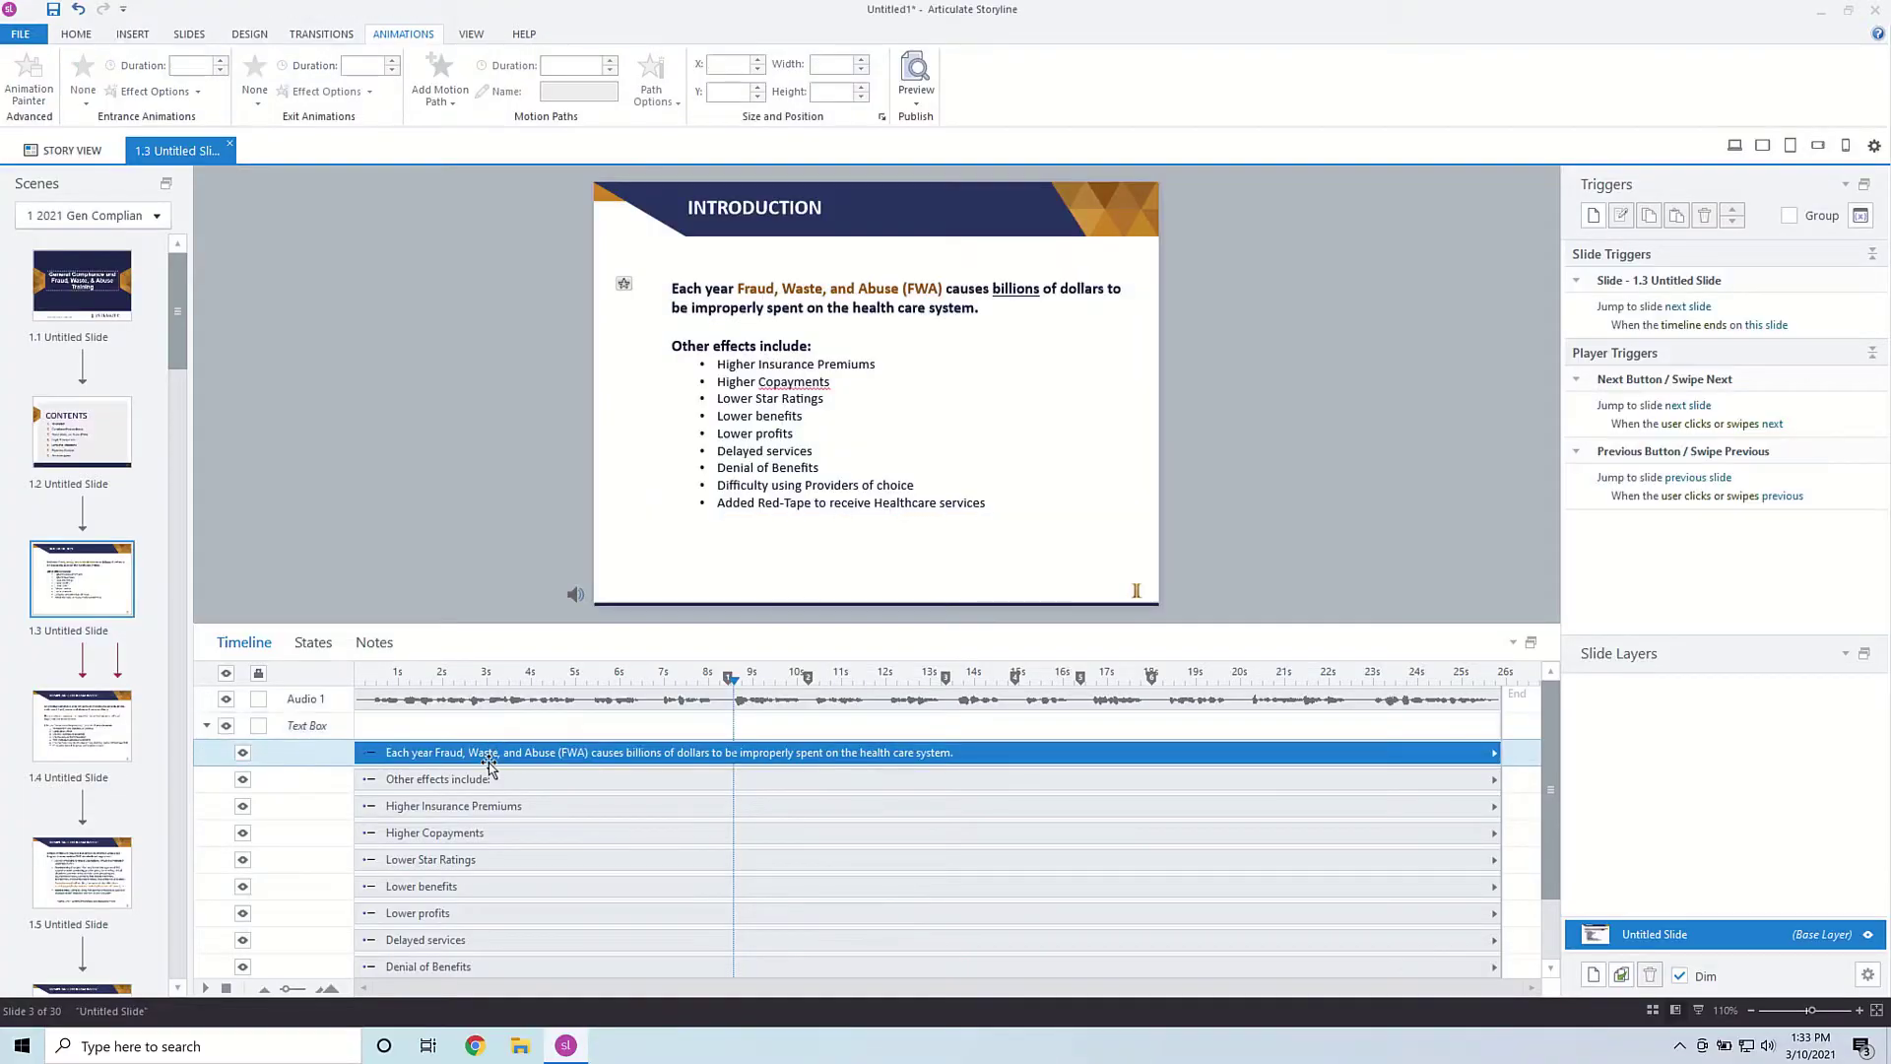
click(373, 781)
drag(361, 779, 721, 775)
click(441, 805)
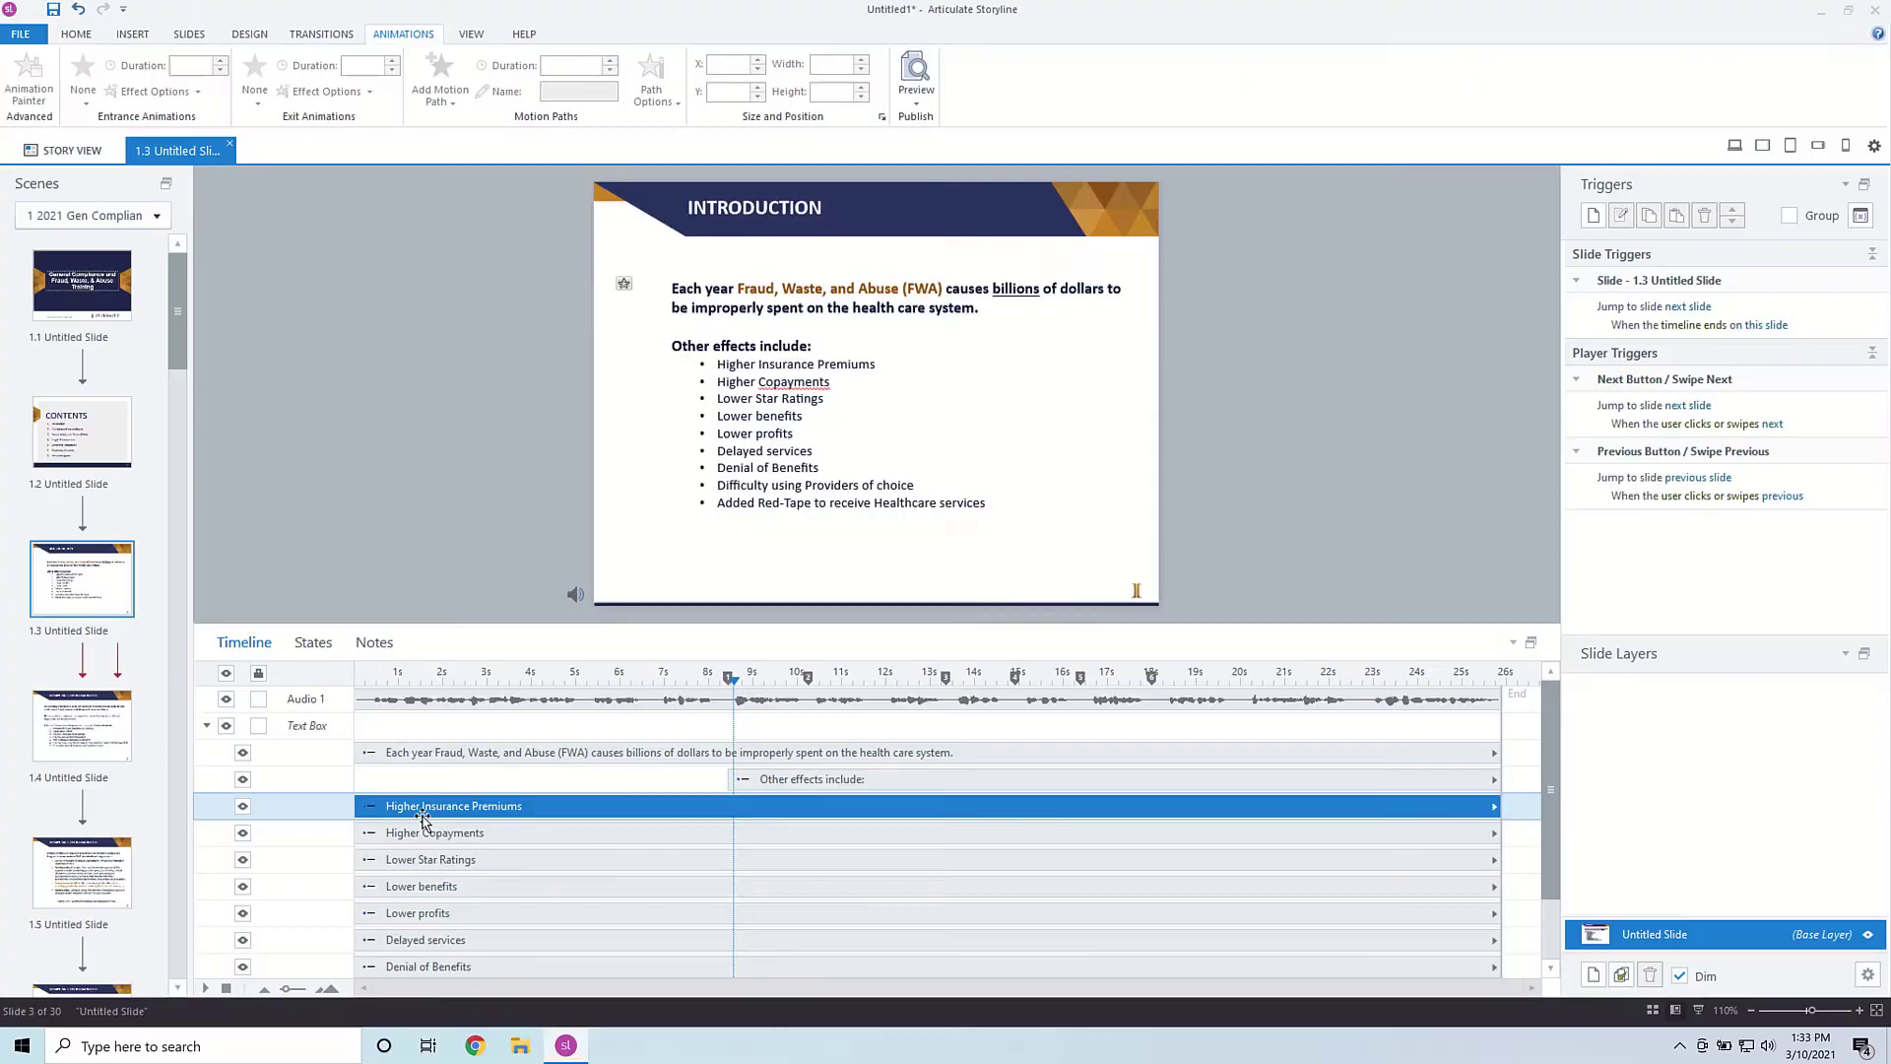
right_click(411, 805)
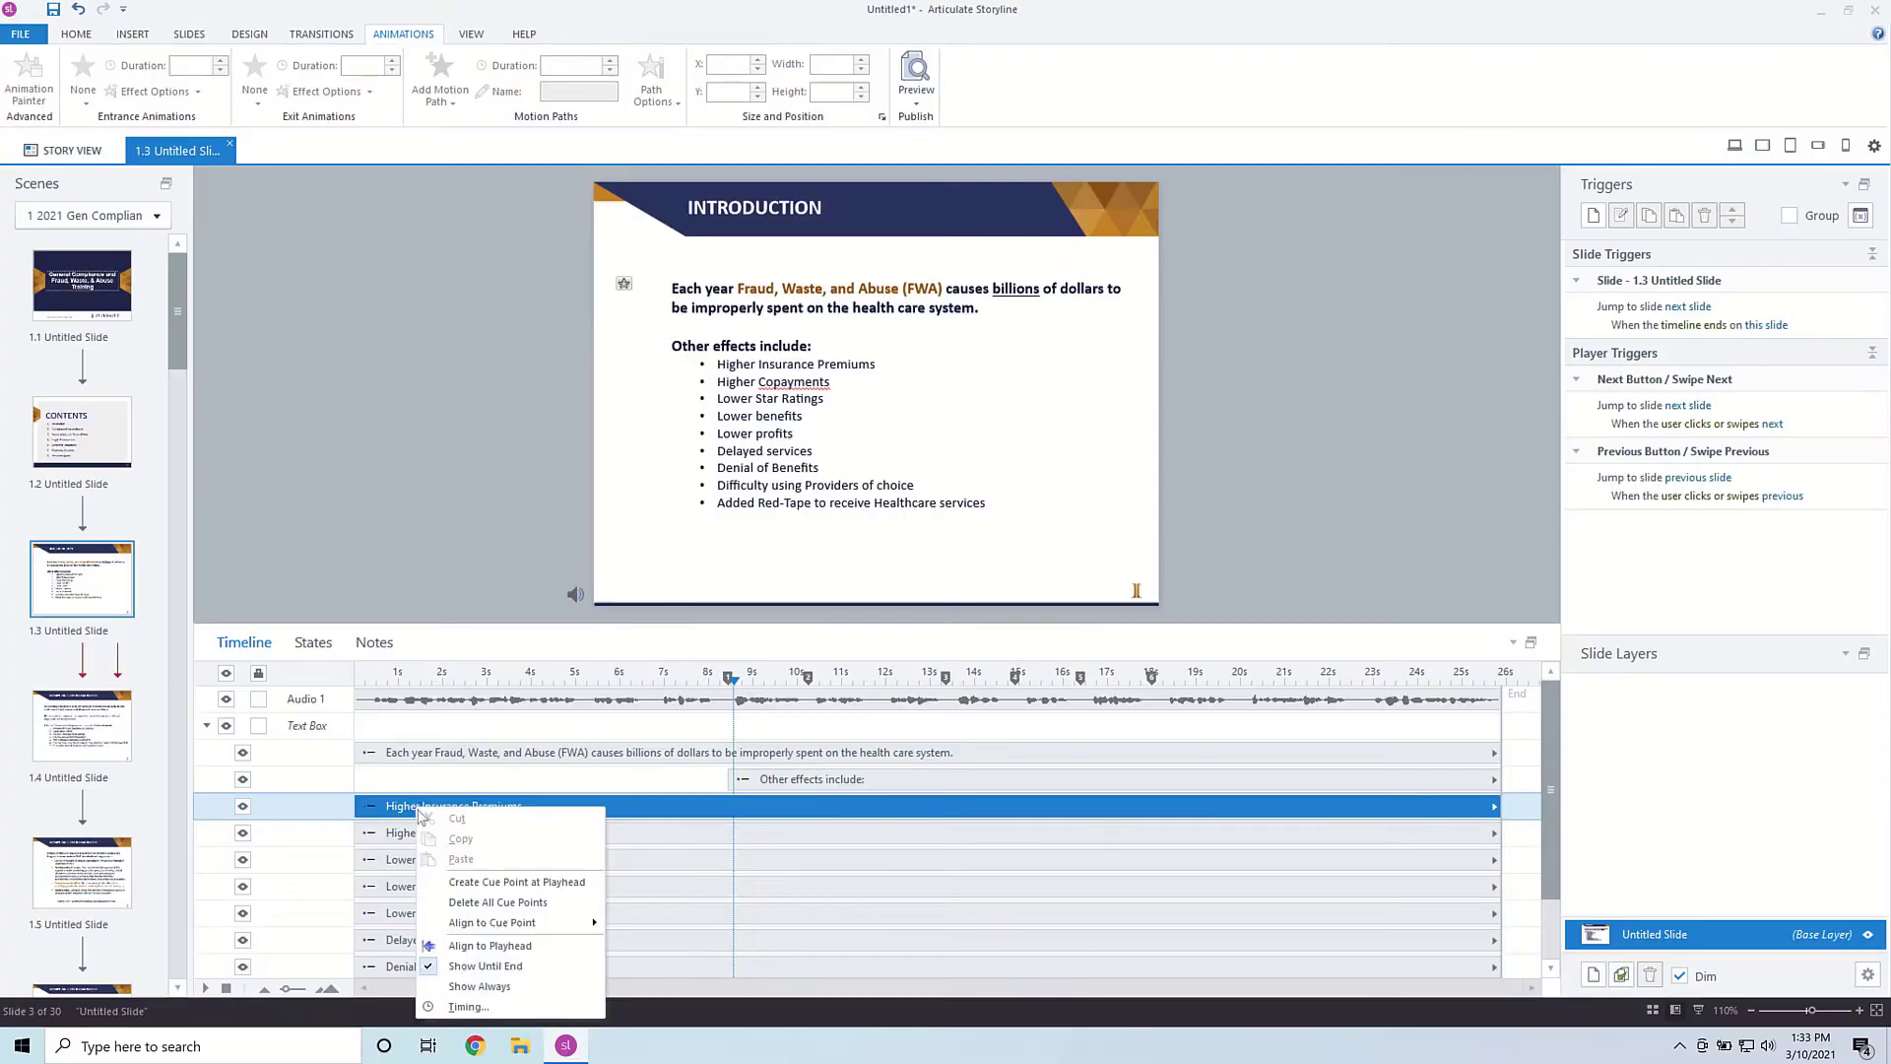
Align 'Higher Insurance Premiums' and 'Other effects include:' to Cue Point 1
mouse_move(462, 925)
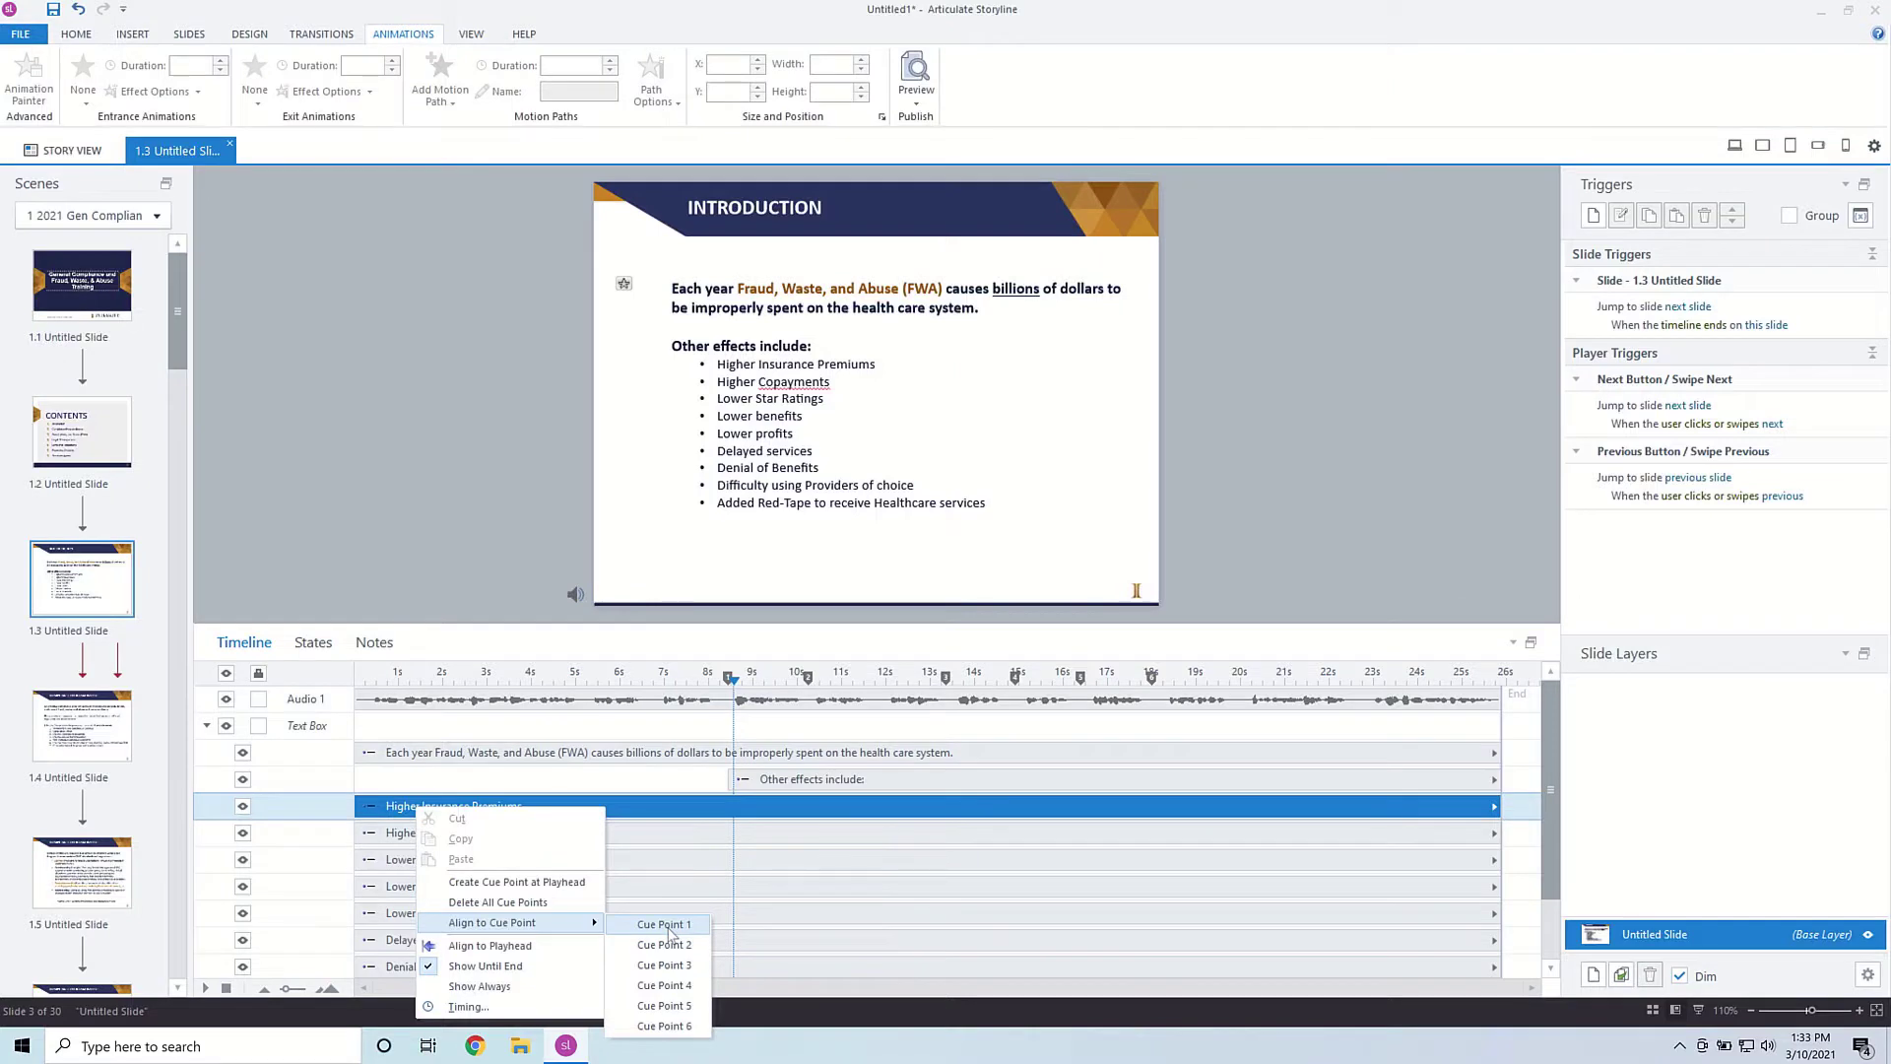
click(670, 934)
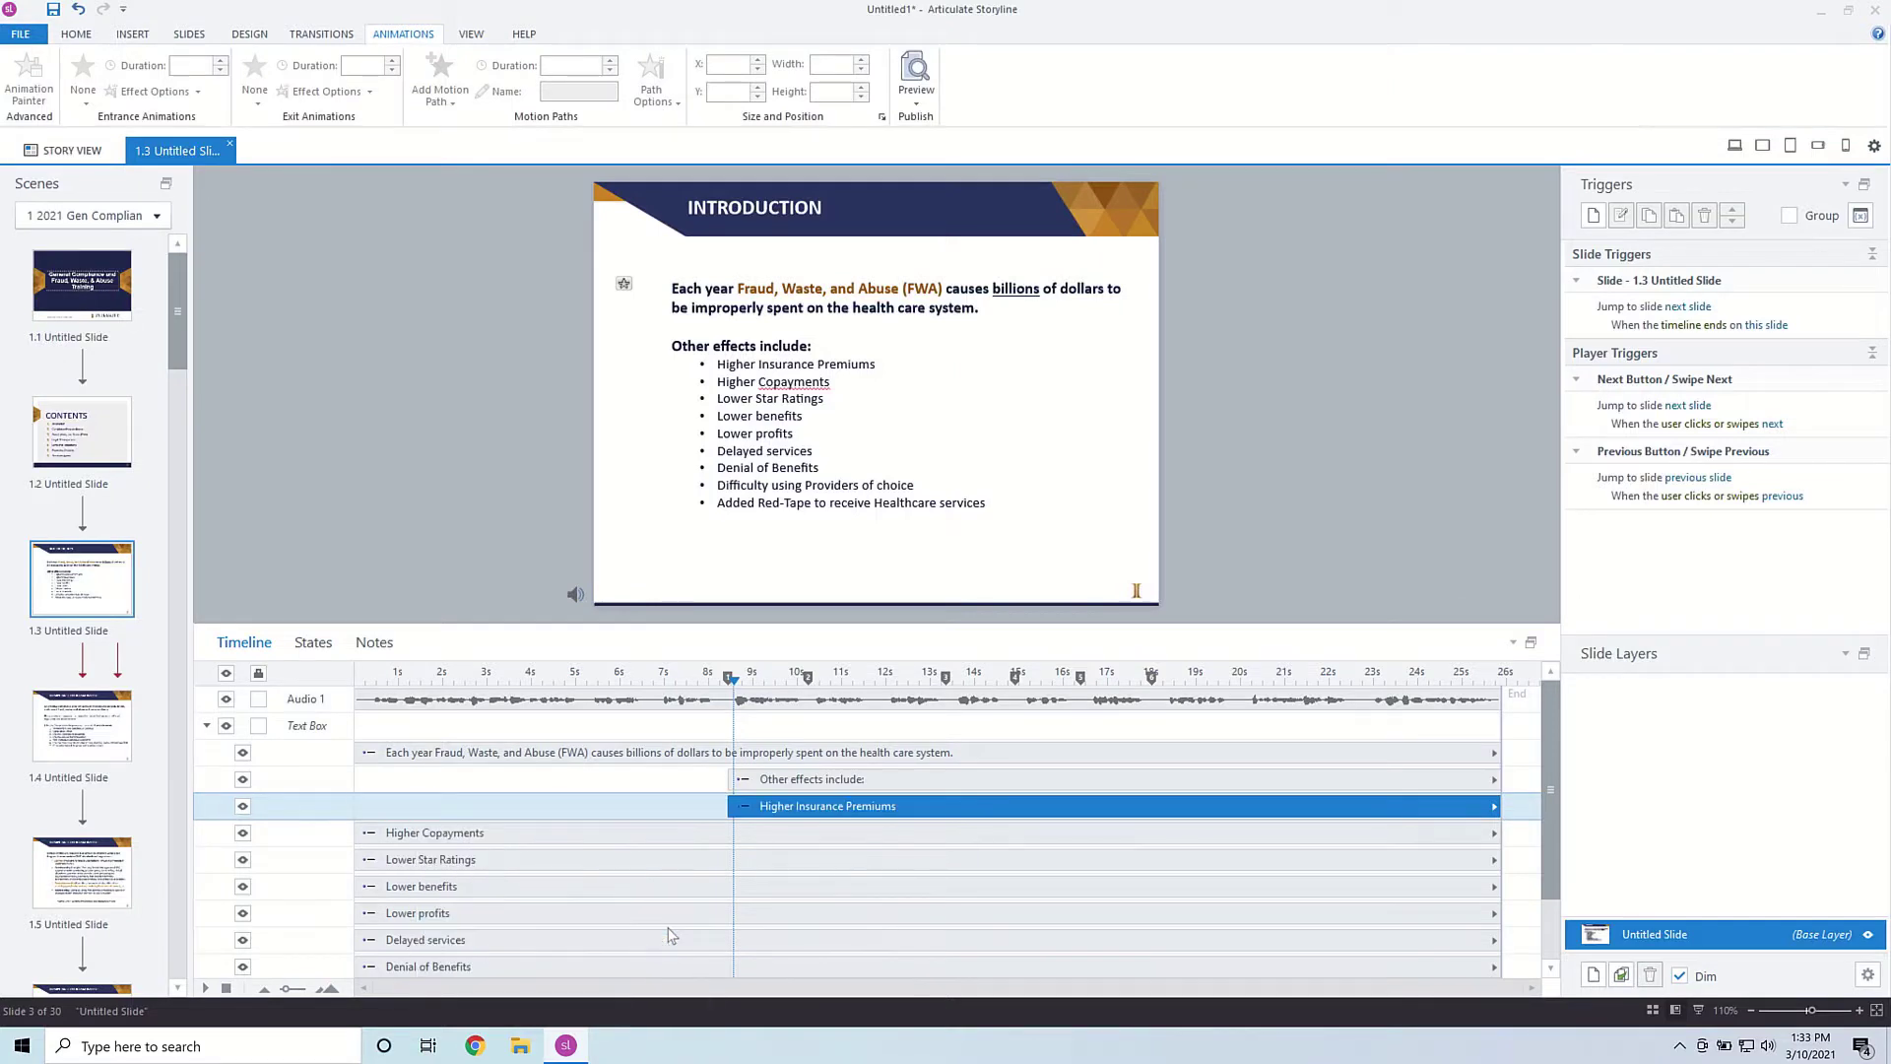
click(746, 779)
right_click(747, 778)
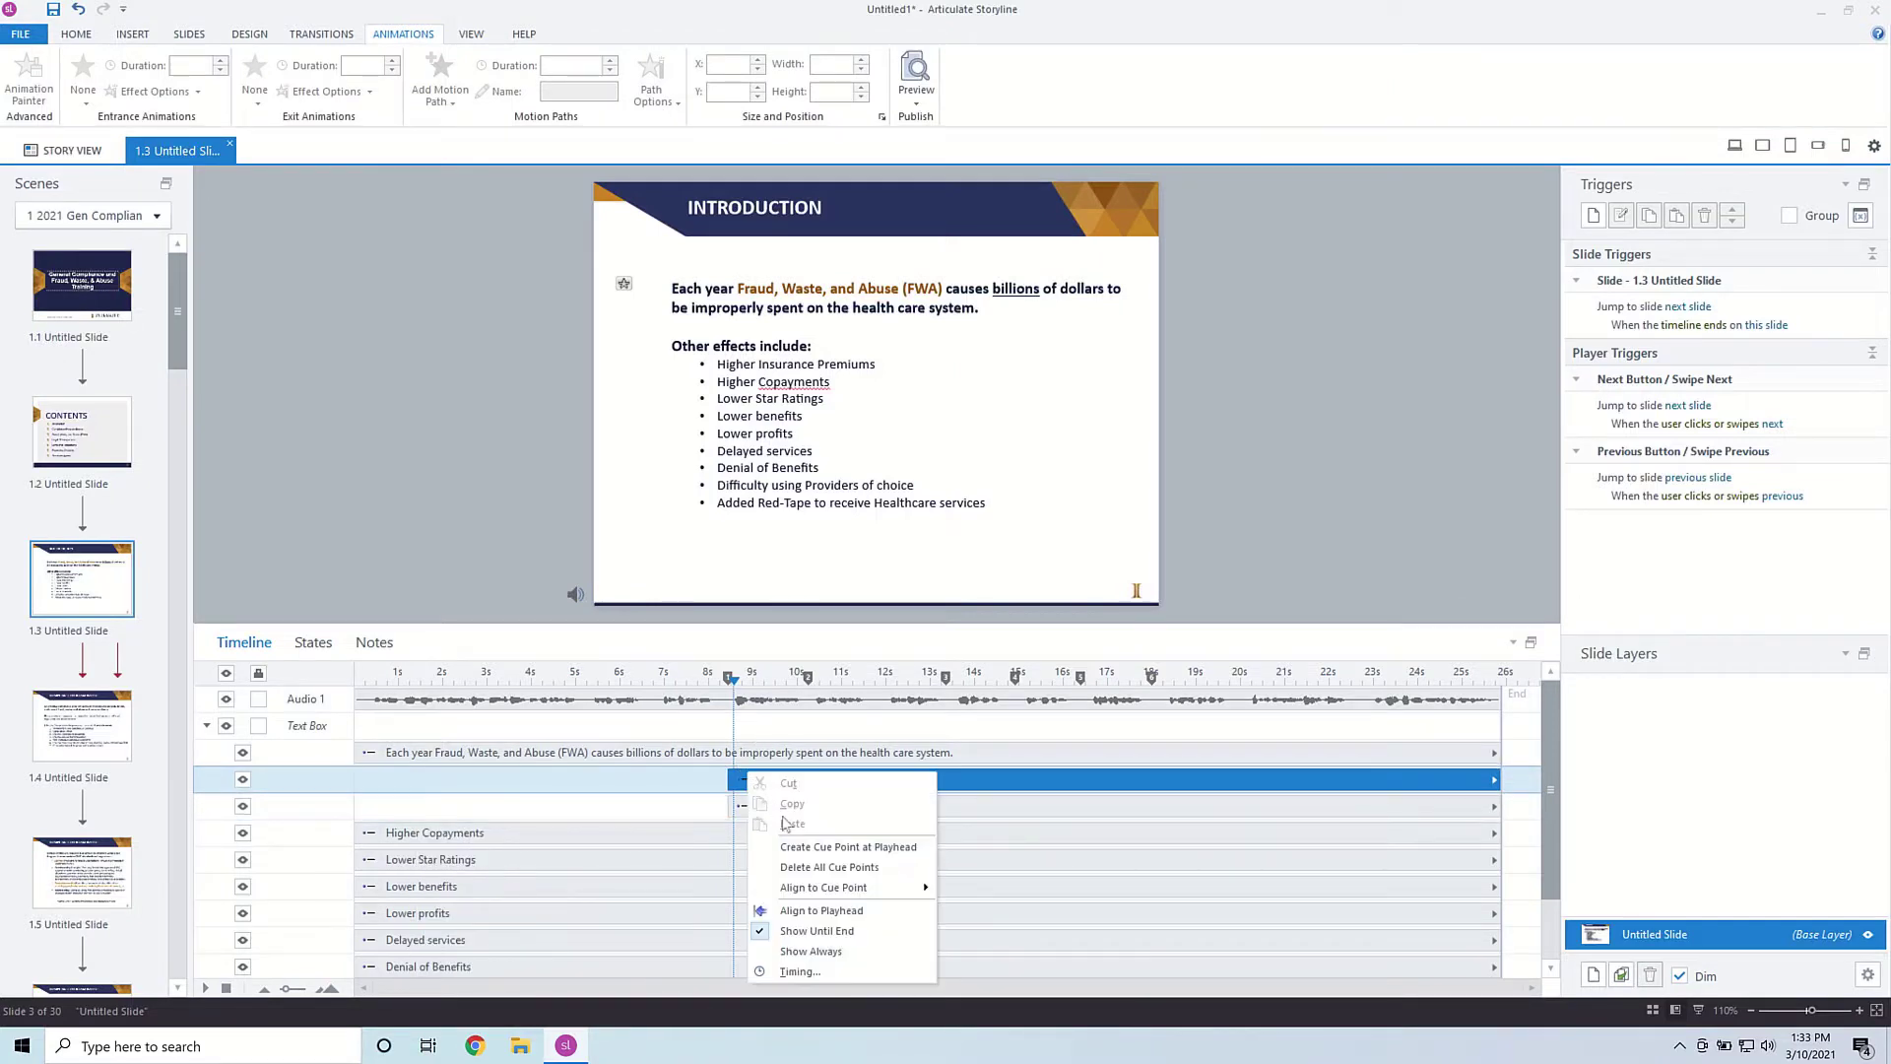
mouse_move(879, 890)
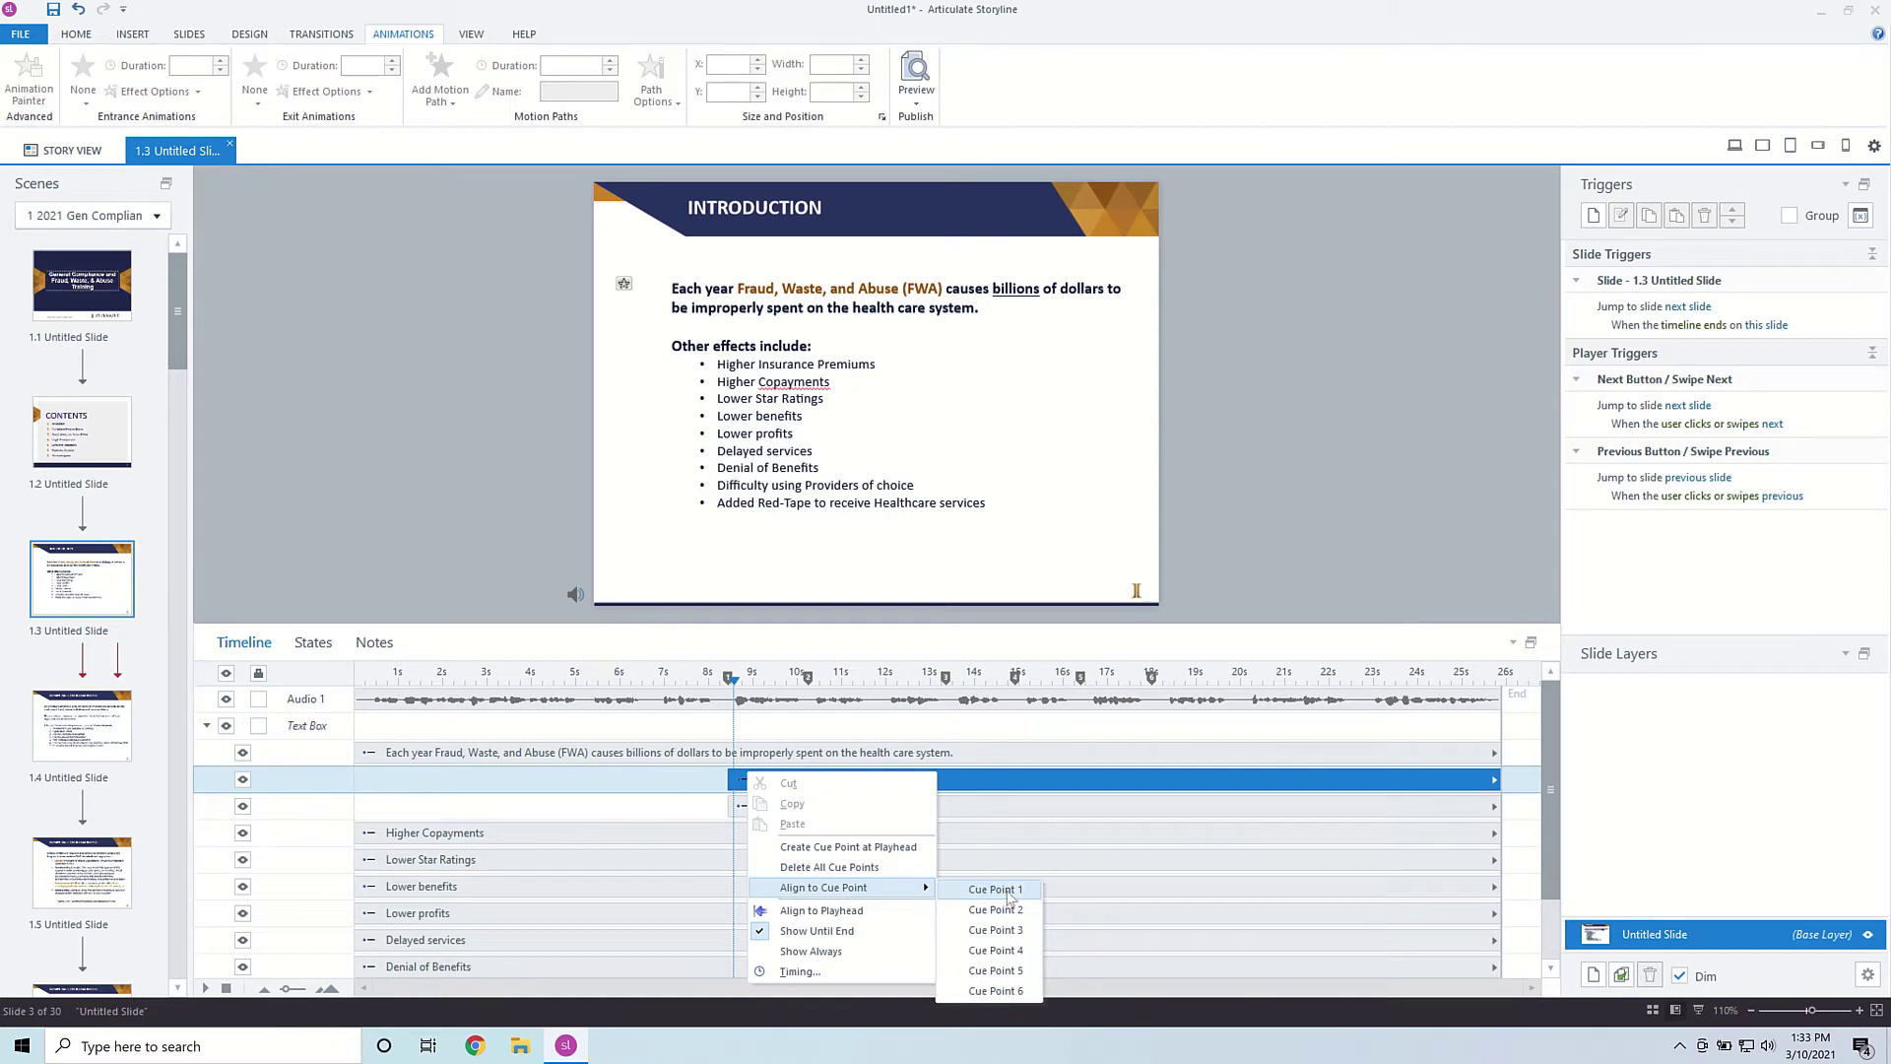
click(975, 889)
click(790, 806)
Move 'Higher Insurance Premiums' to Cue Point 2 and 'Higher Copayments' to Cue Point 3
right_click(790, 808)
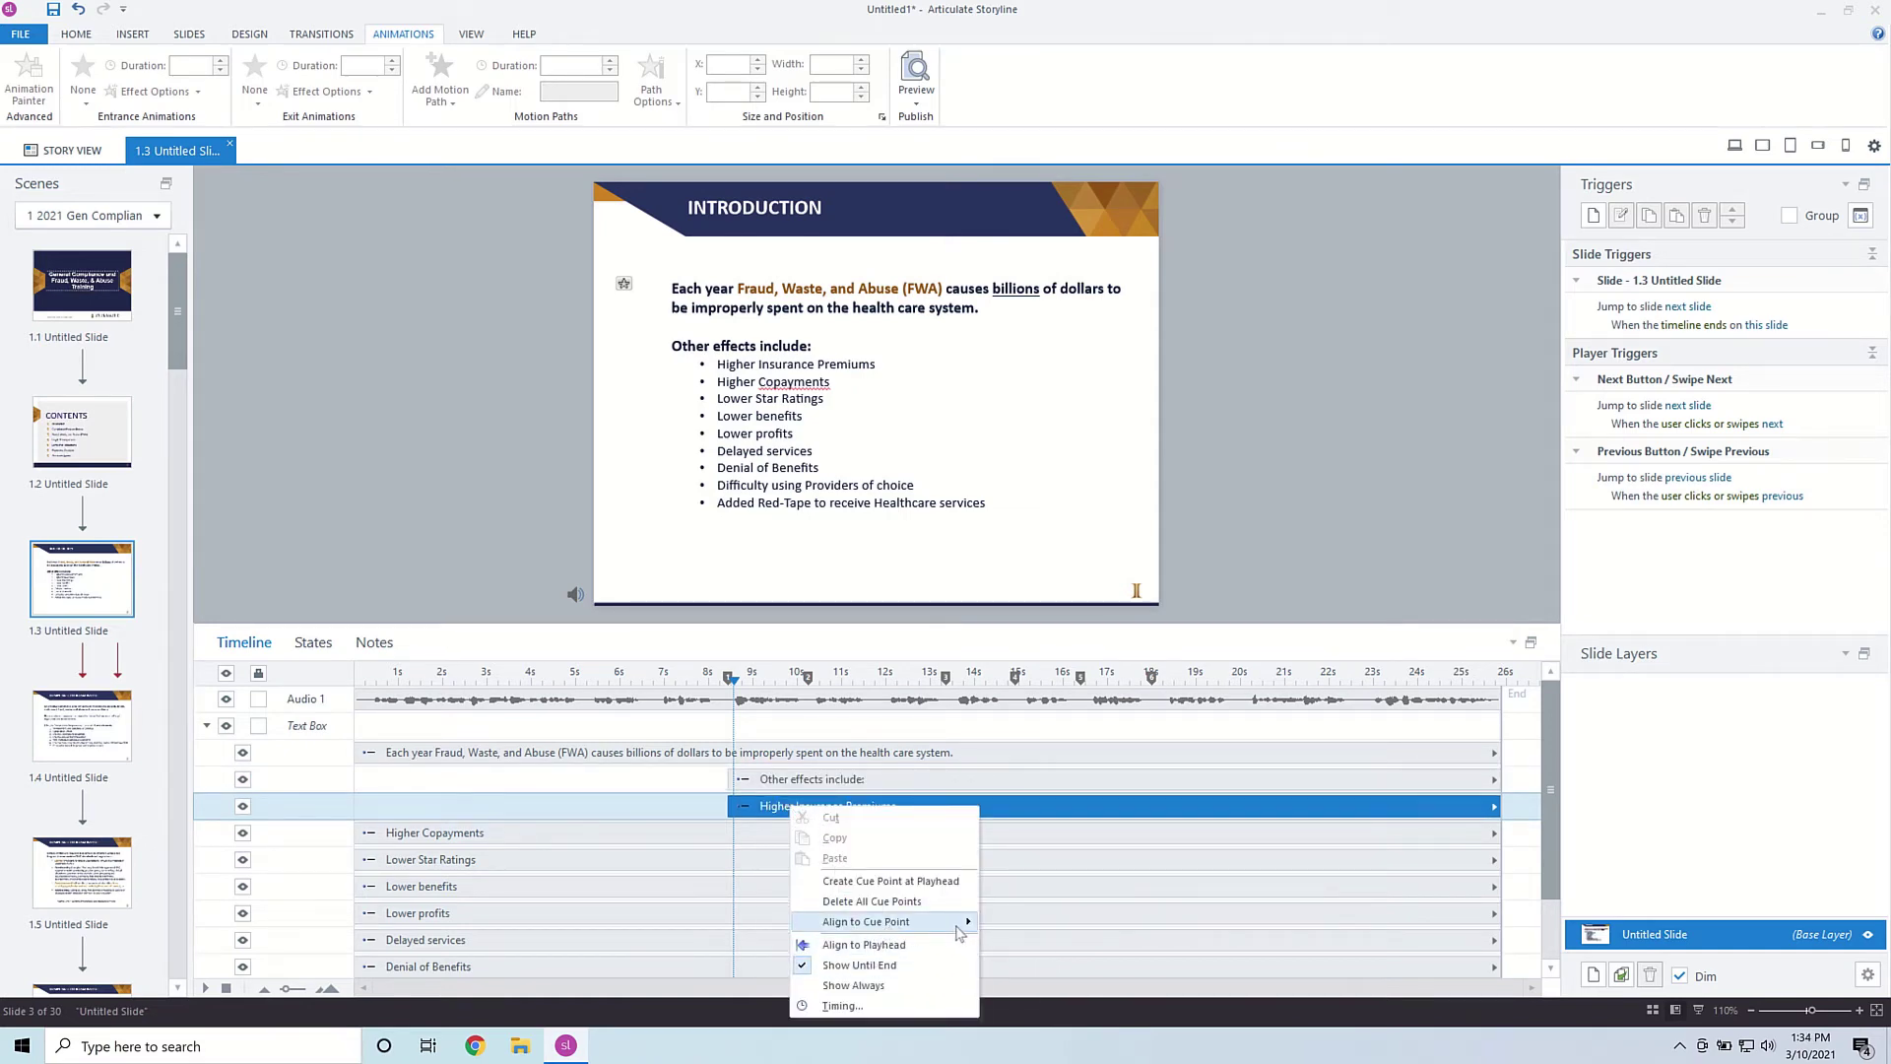
mouse_move(962, 925)
click(1024, 942)
click(716, 833)
right_click(716, 832)
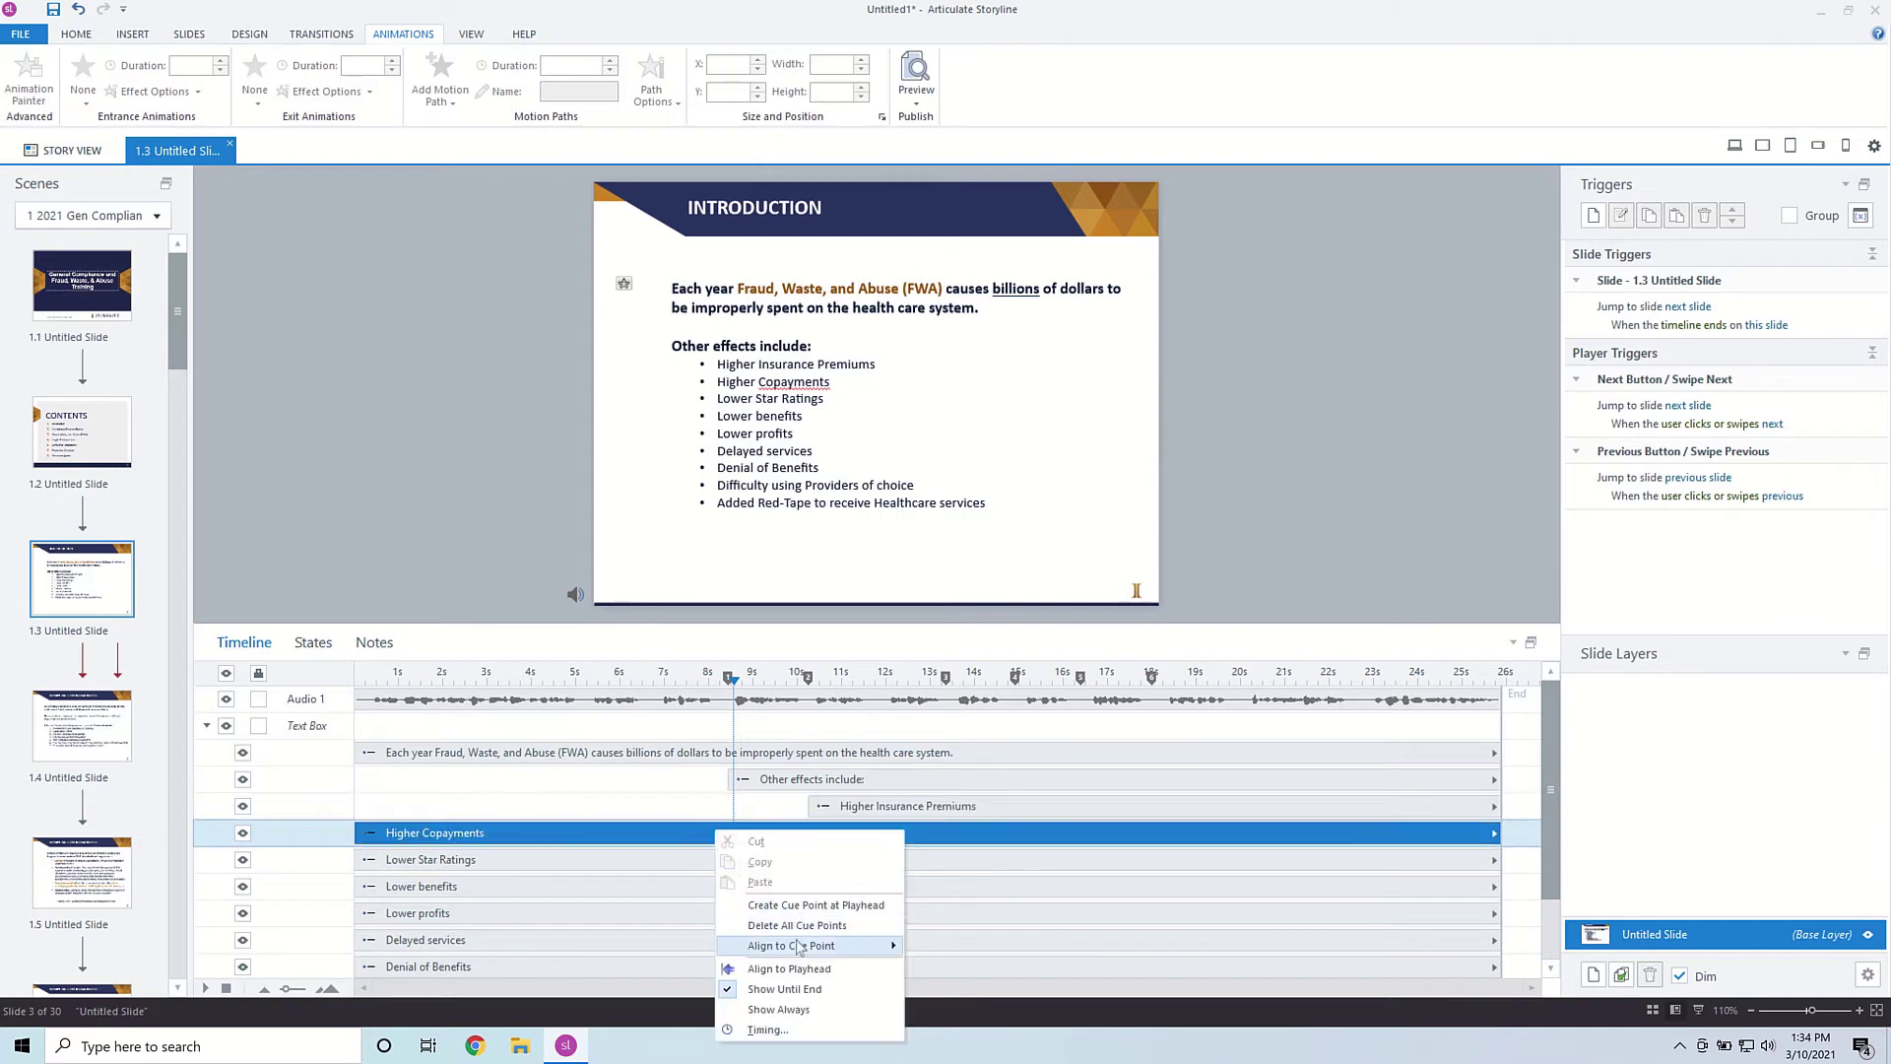
mouse_move(798, 944)
click(936, 990)
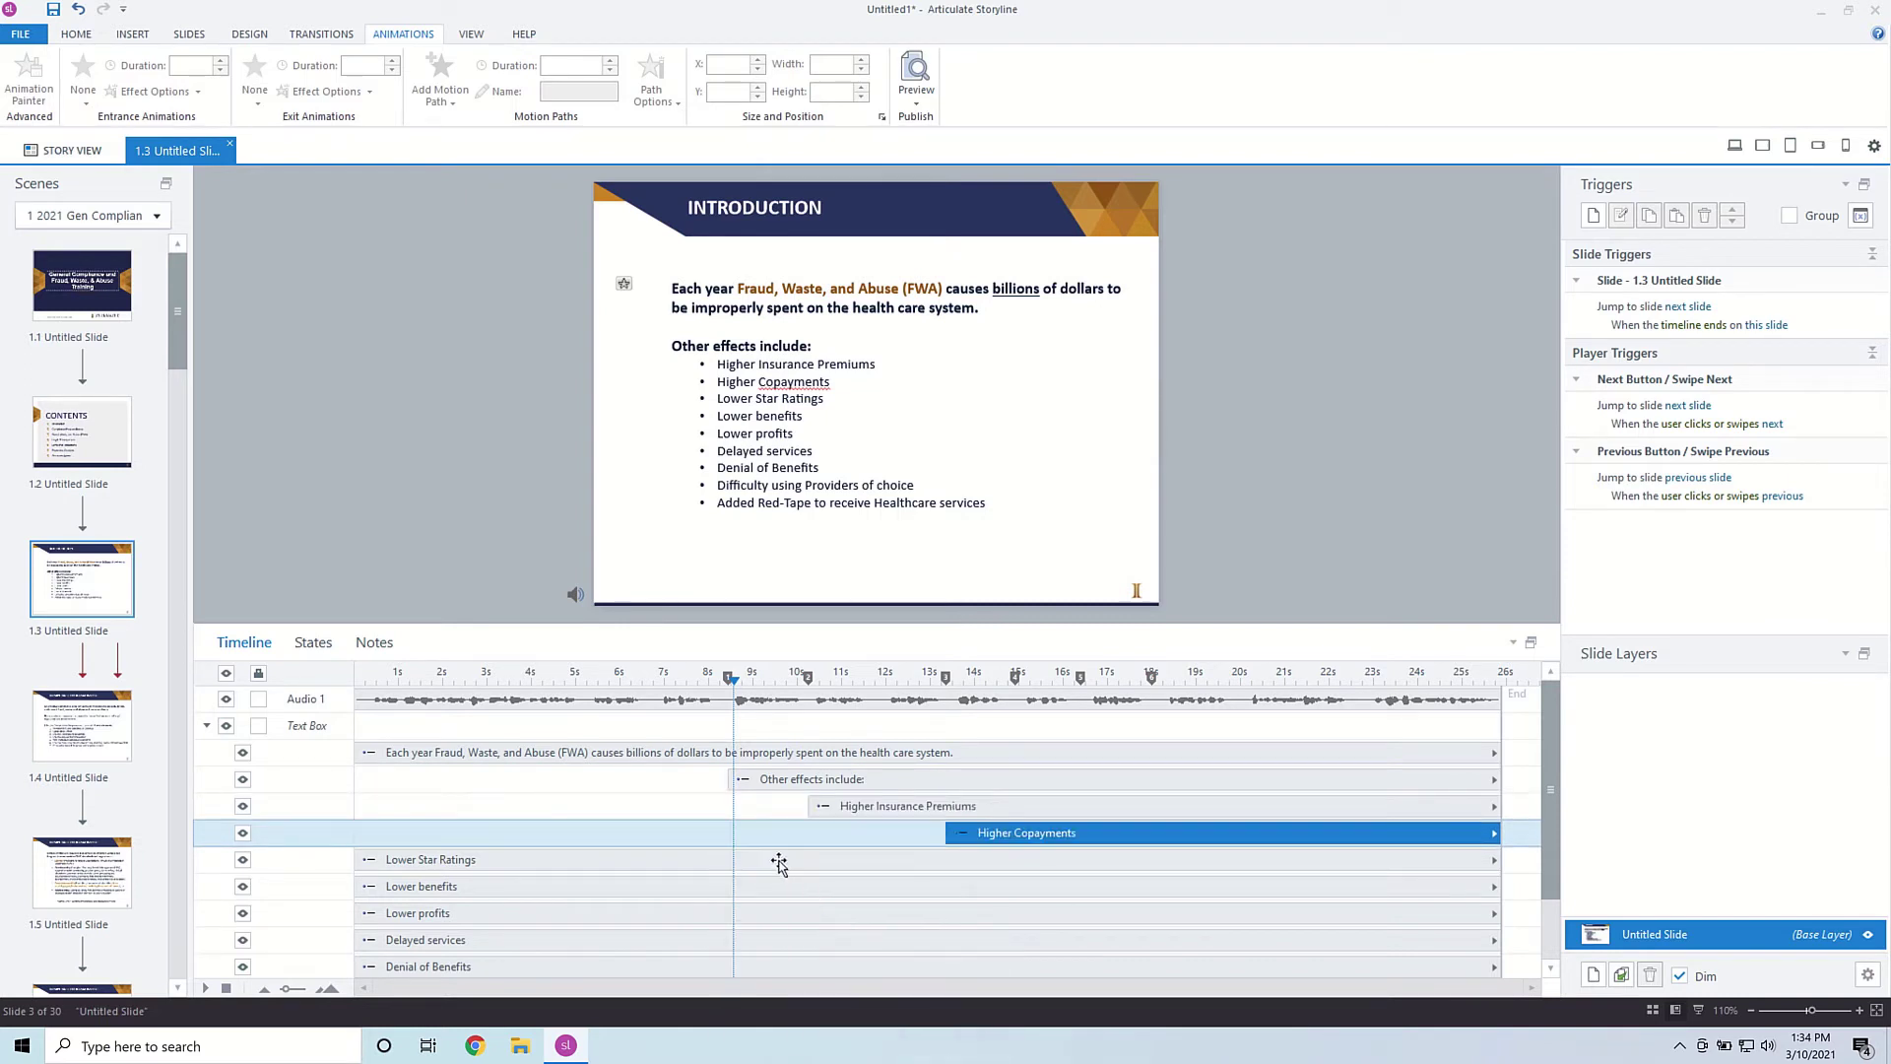
Align 'Lower Star Ratings' to Cue Point 4
right_click(784, 862)
mouse_move(883, 761)
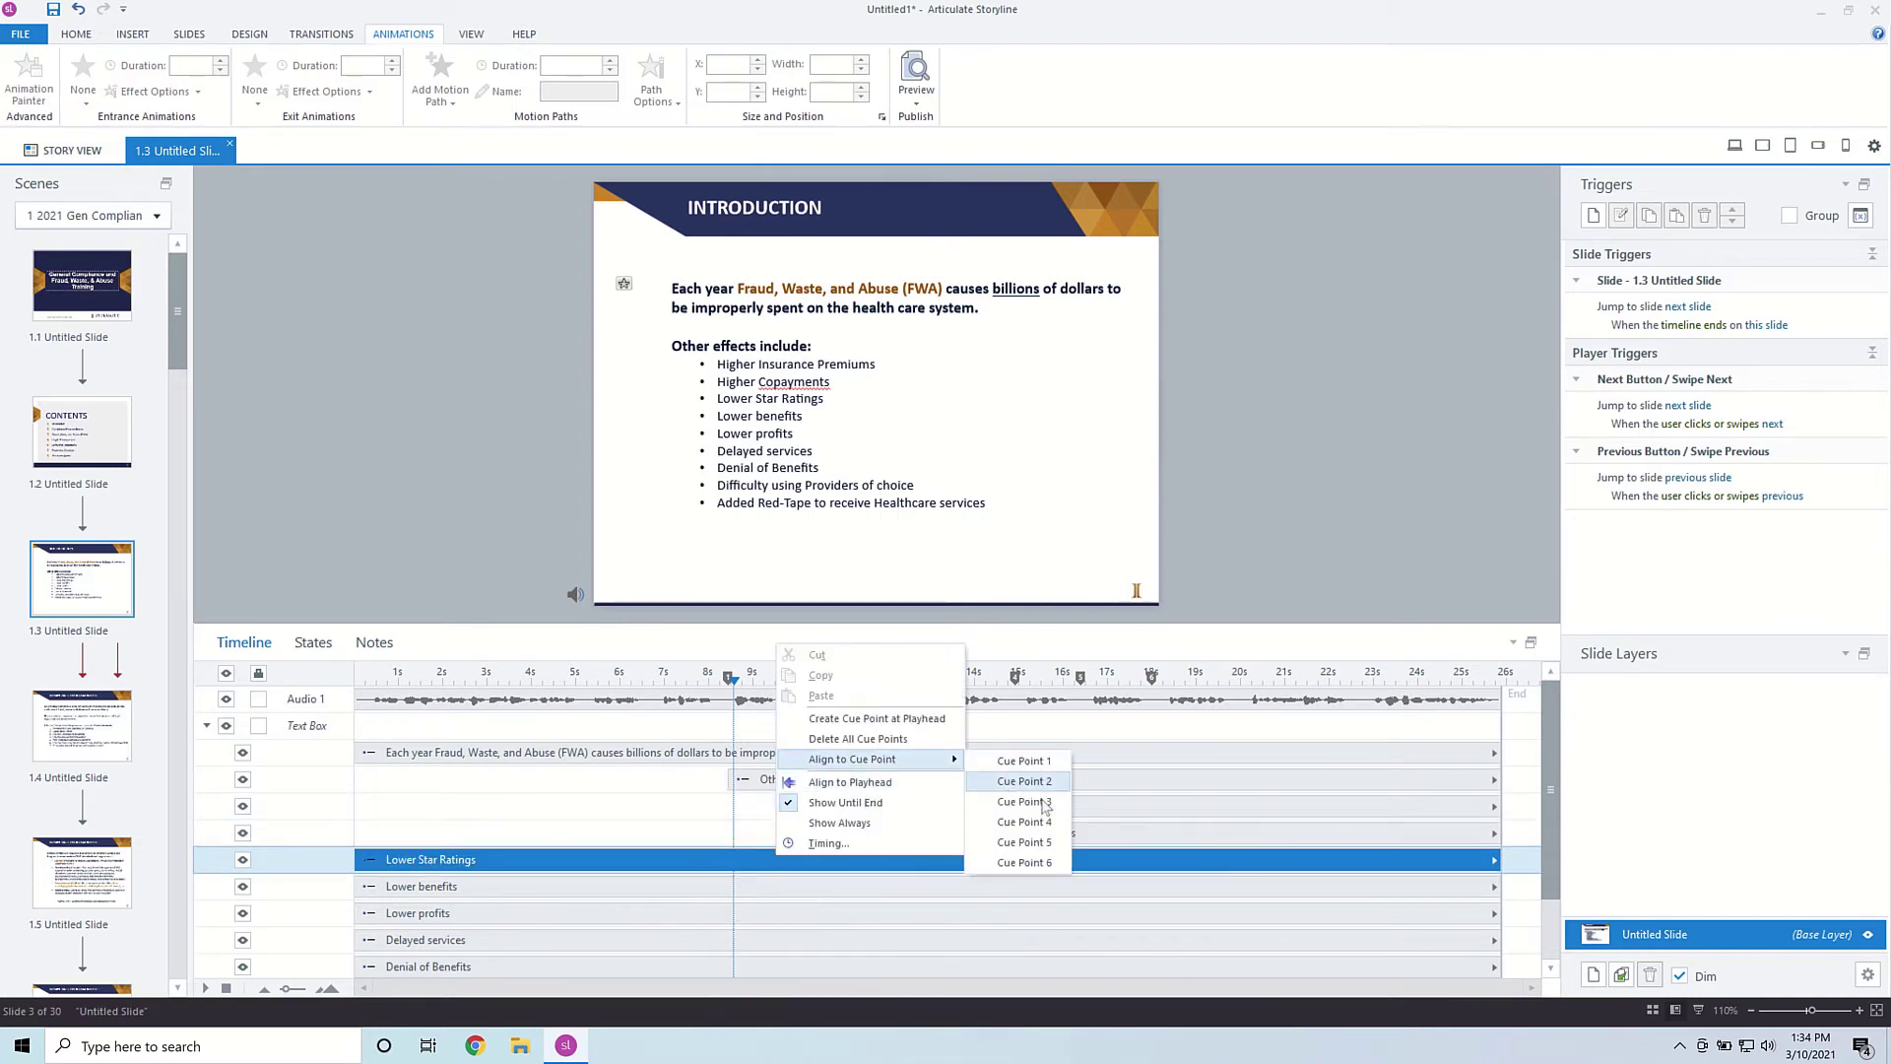
click(1042, 800)
right_click(997, 859)
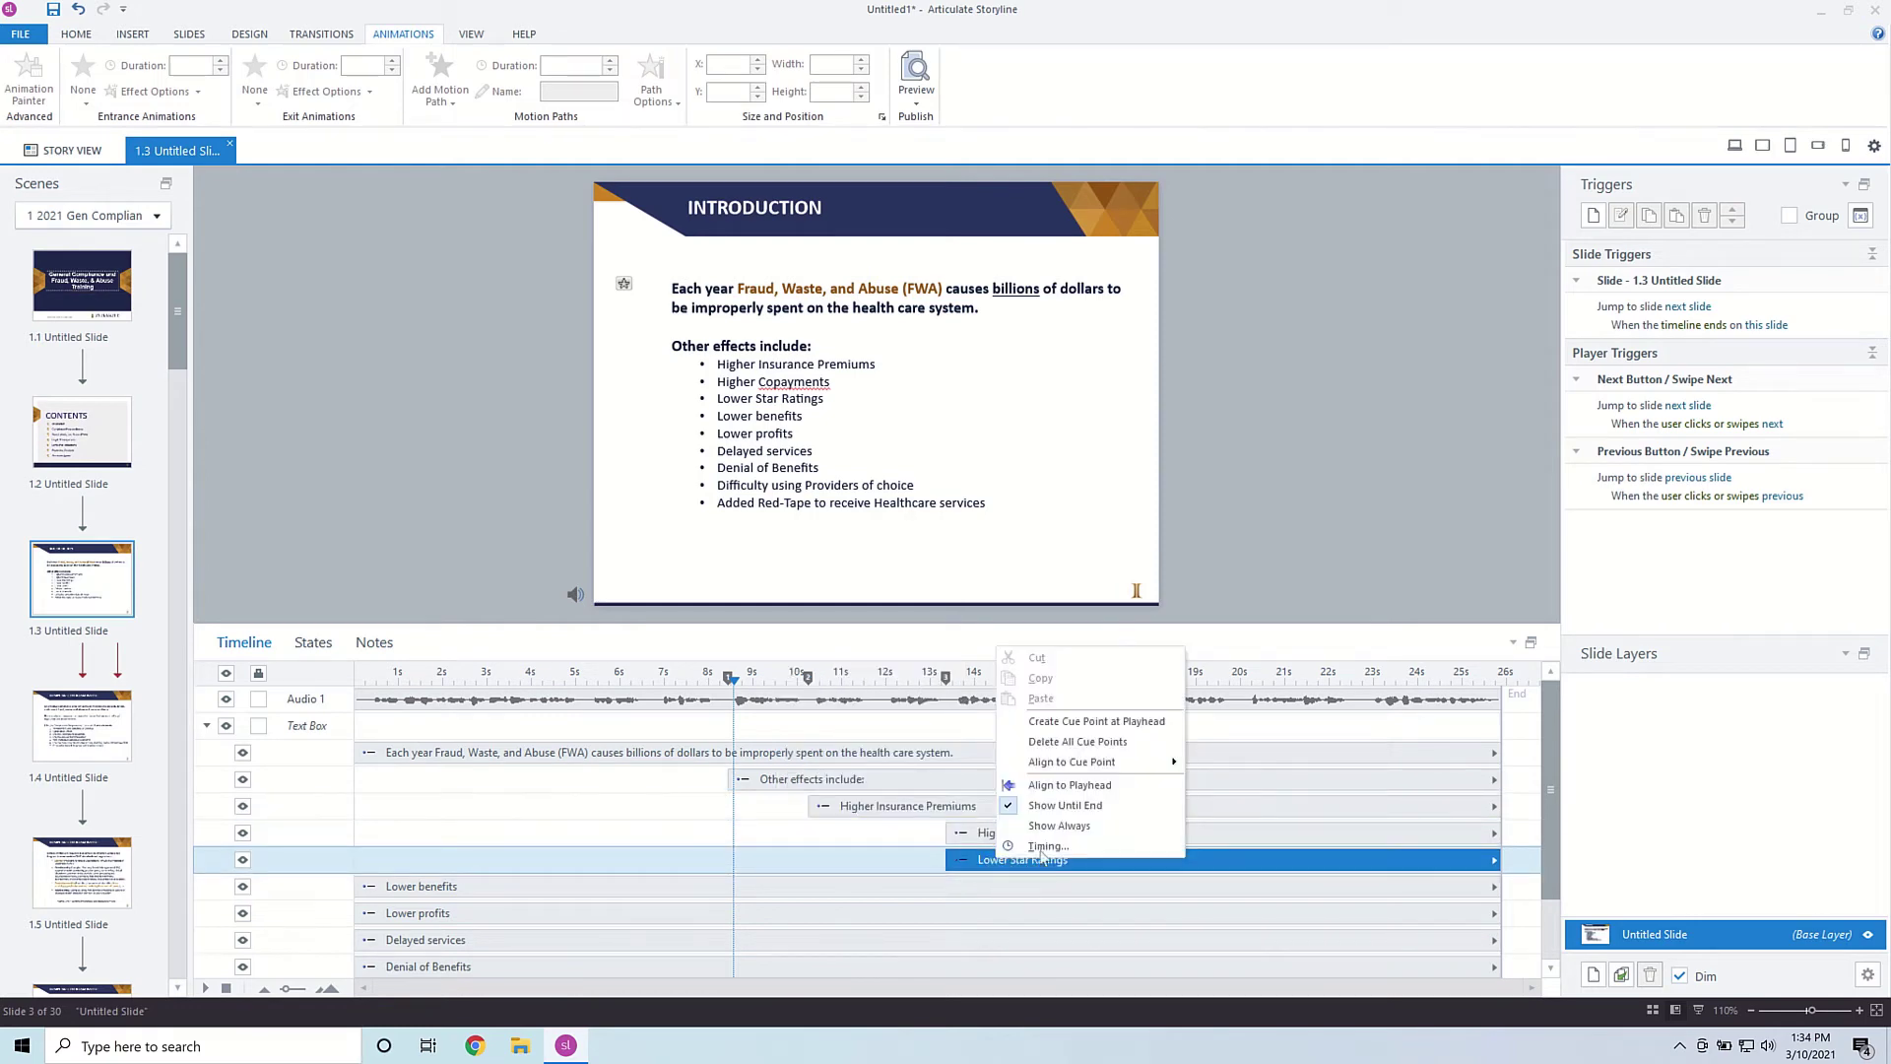
mouse_move(1044, 763)
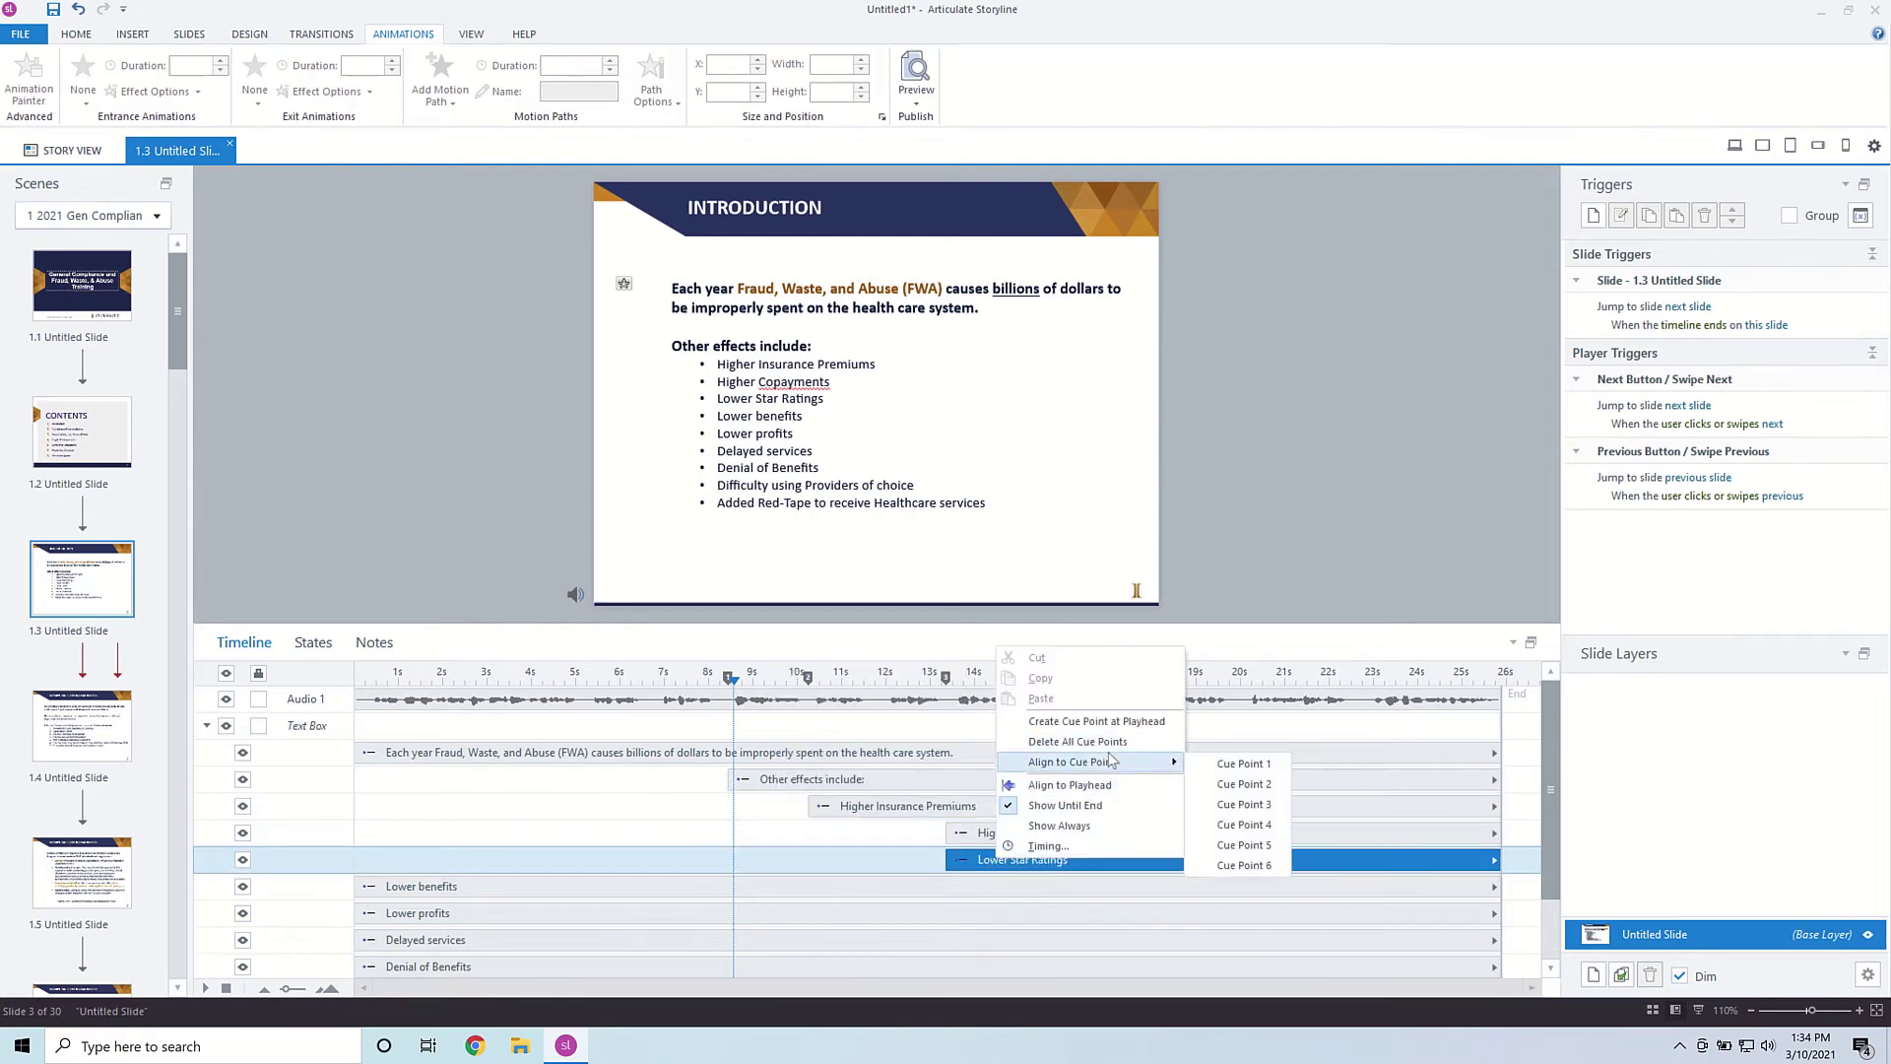
click(1243, 825)
Align 'Lower benefits' to Cue Point 5 and 'Lower profits' to Cue Point 6
right_click(1034, 886)
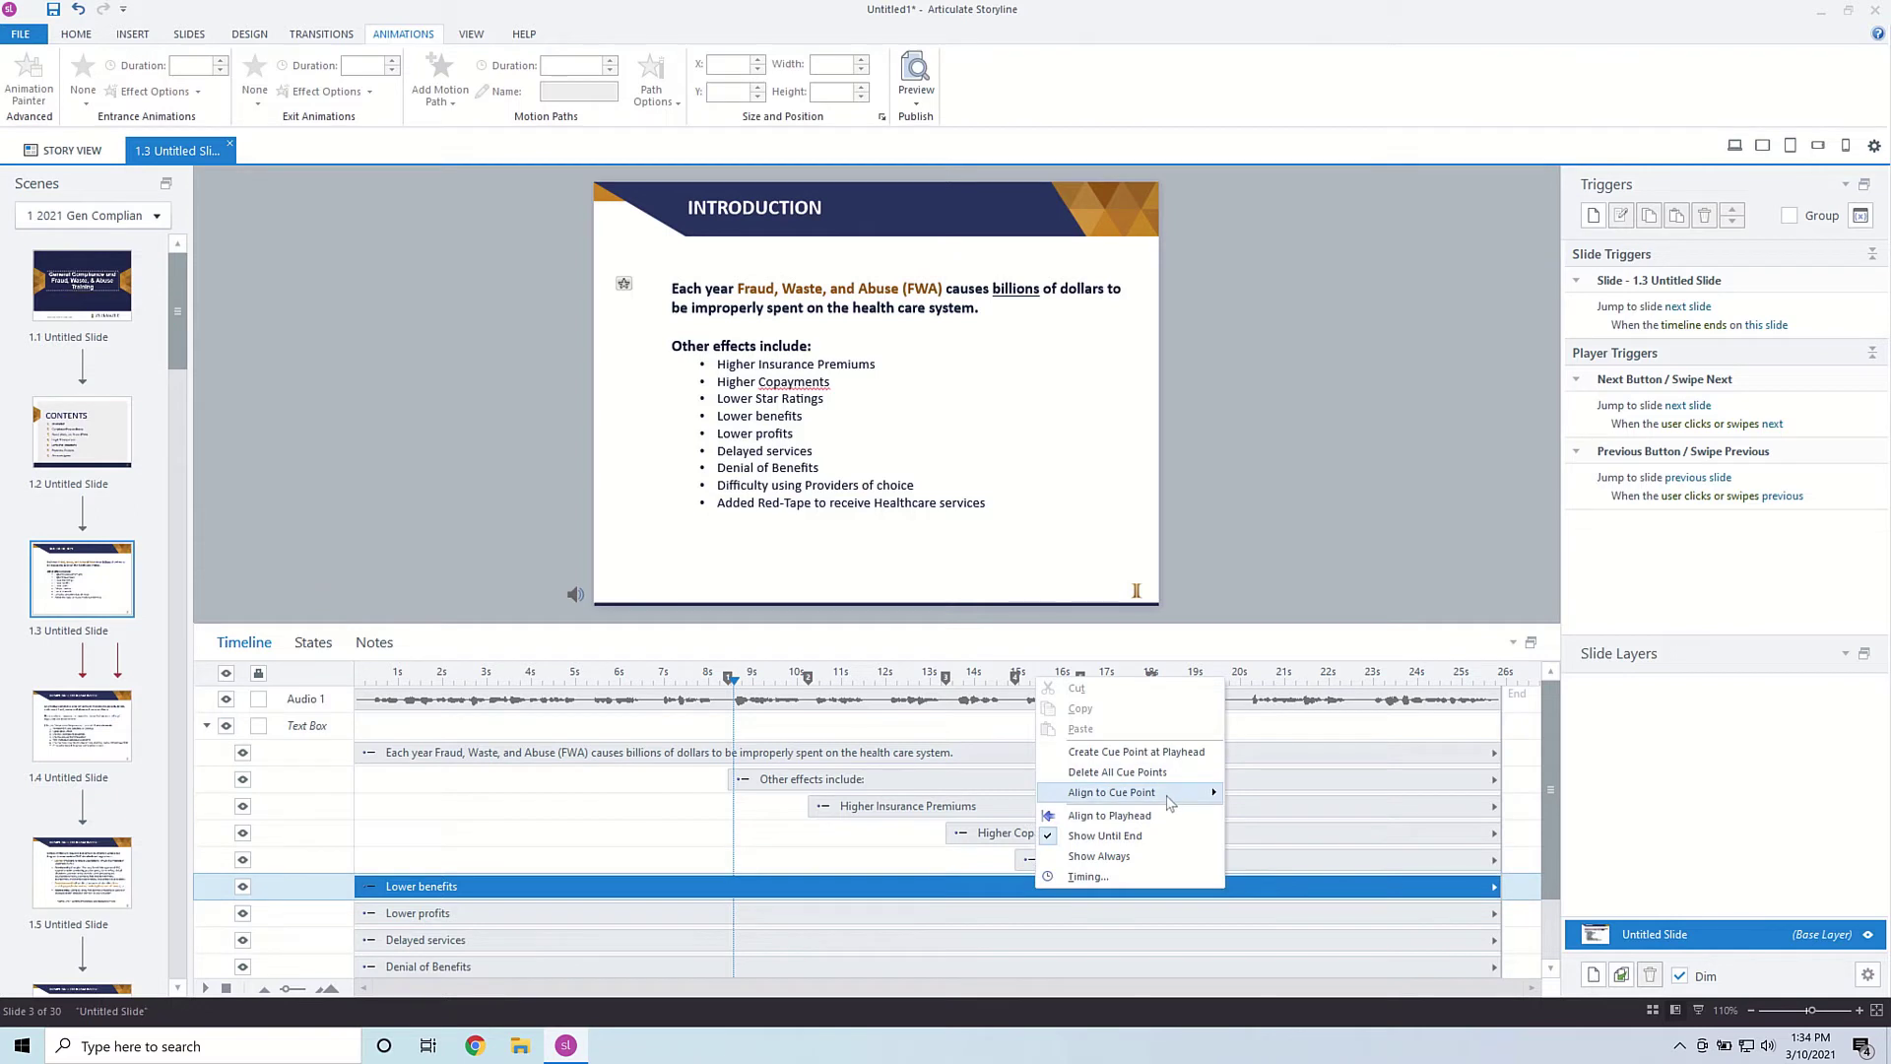
mouse_move(1123, 792)
click(1271, 882)
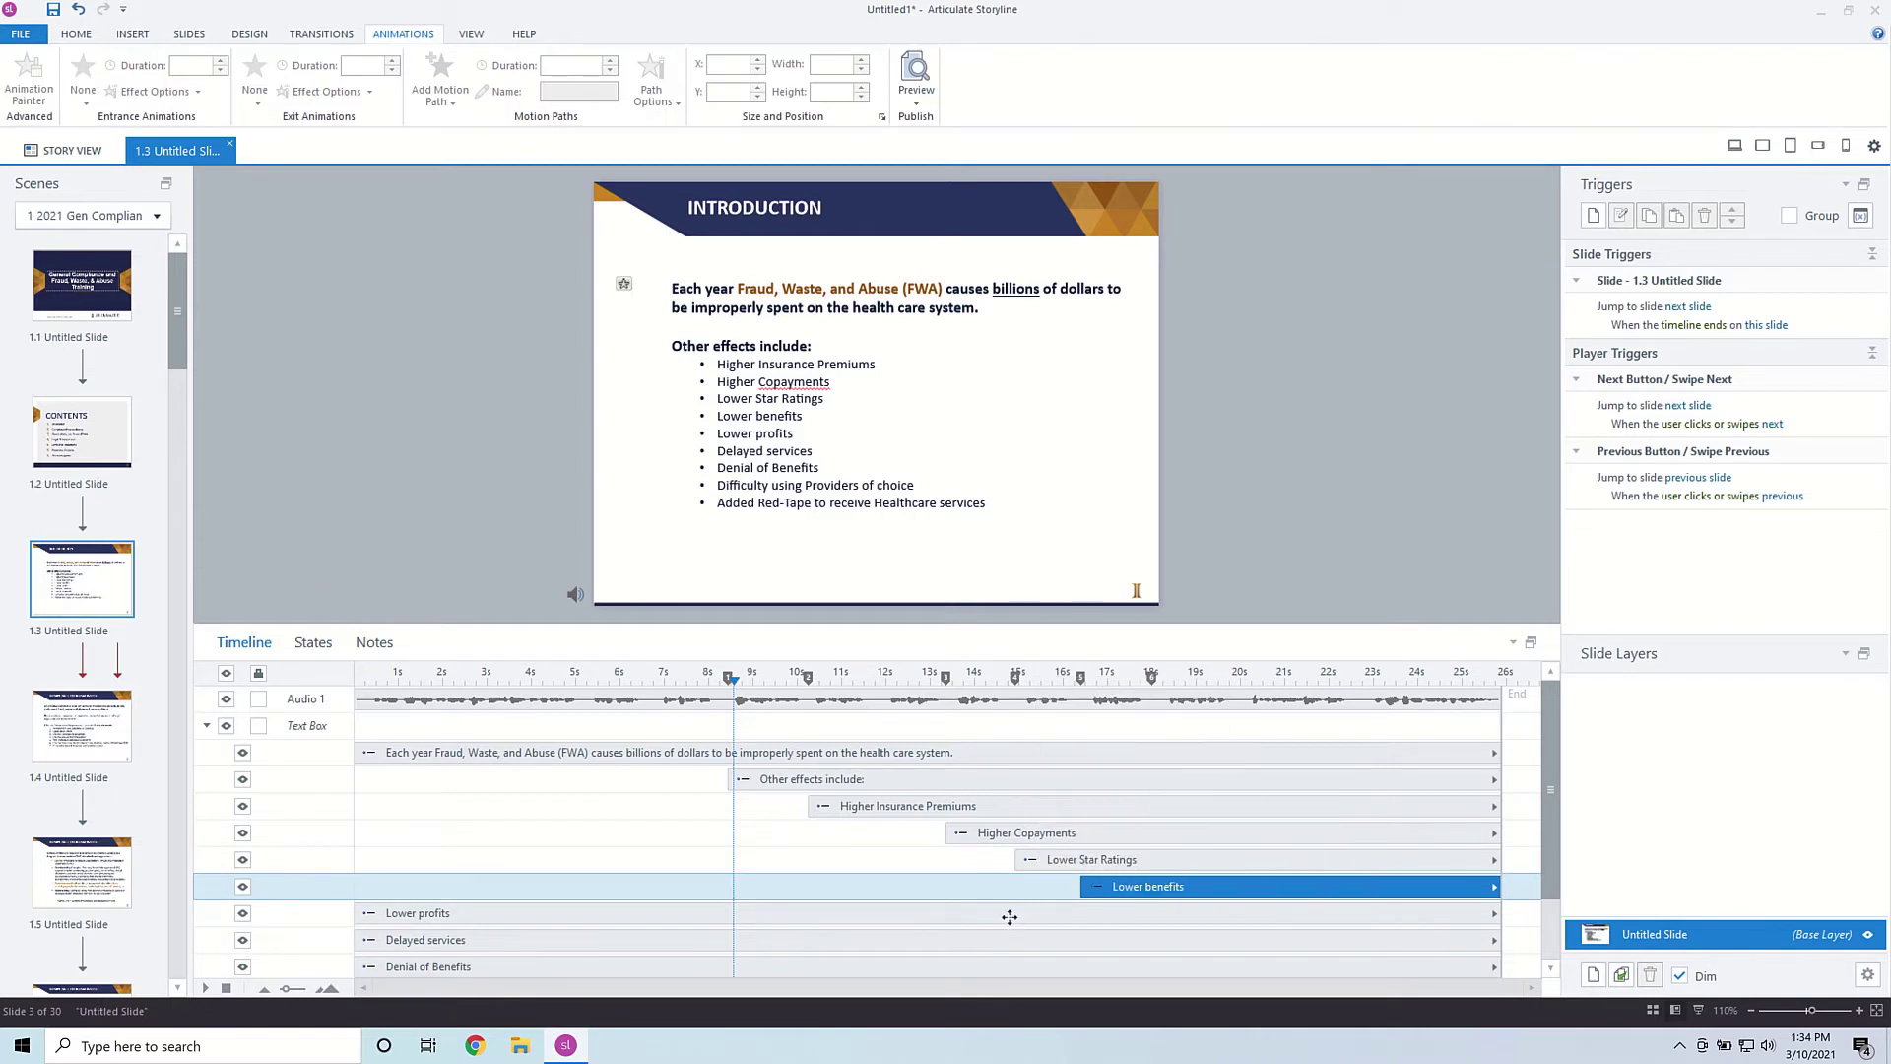
click(1014, 913)
right_click(1020, 913)
mouse_move(1145, 826)
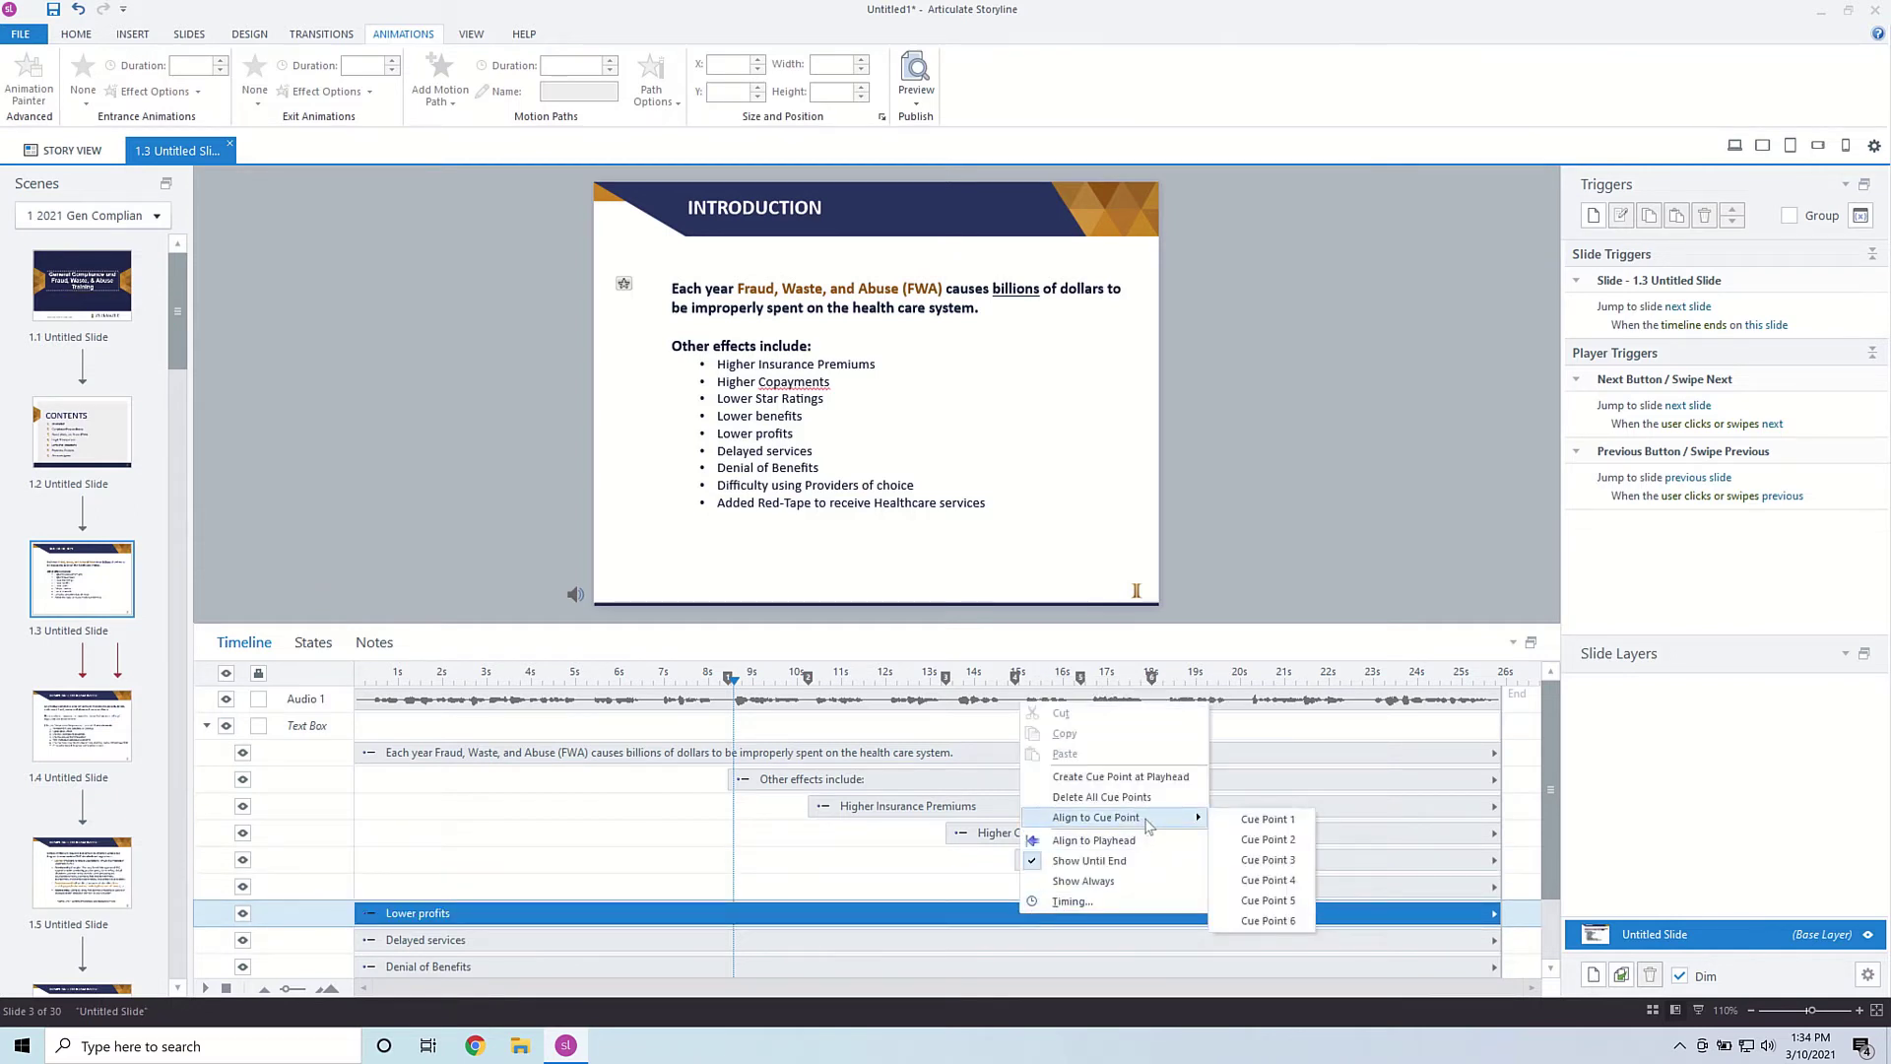
click(1281, 923)
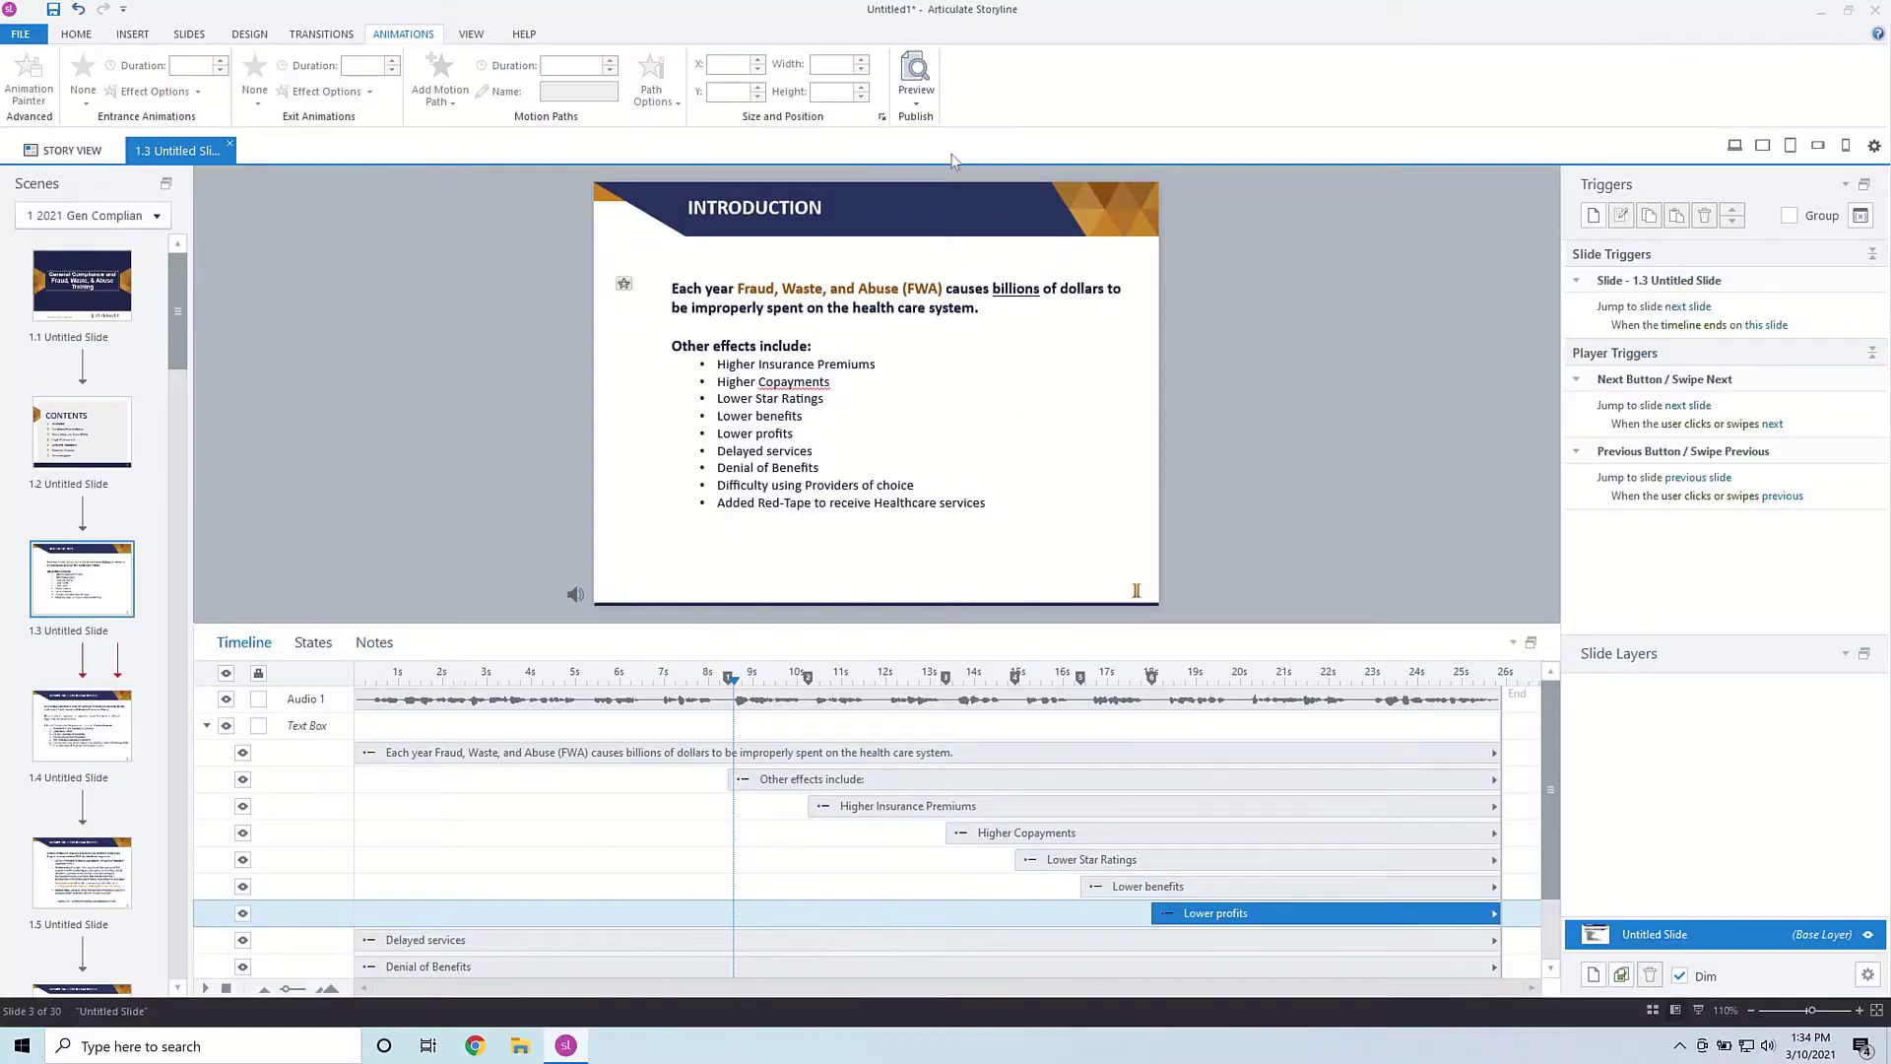
click(916, 95)
Preview this slide, then show the Udemy courses list on learningdojo.ninja
click(922, 120)
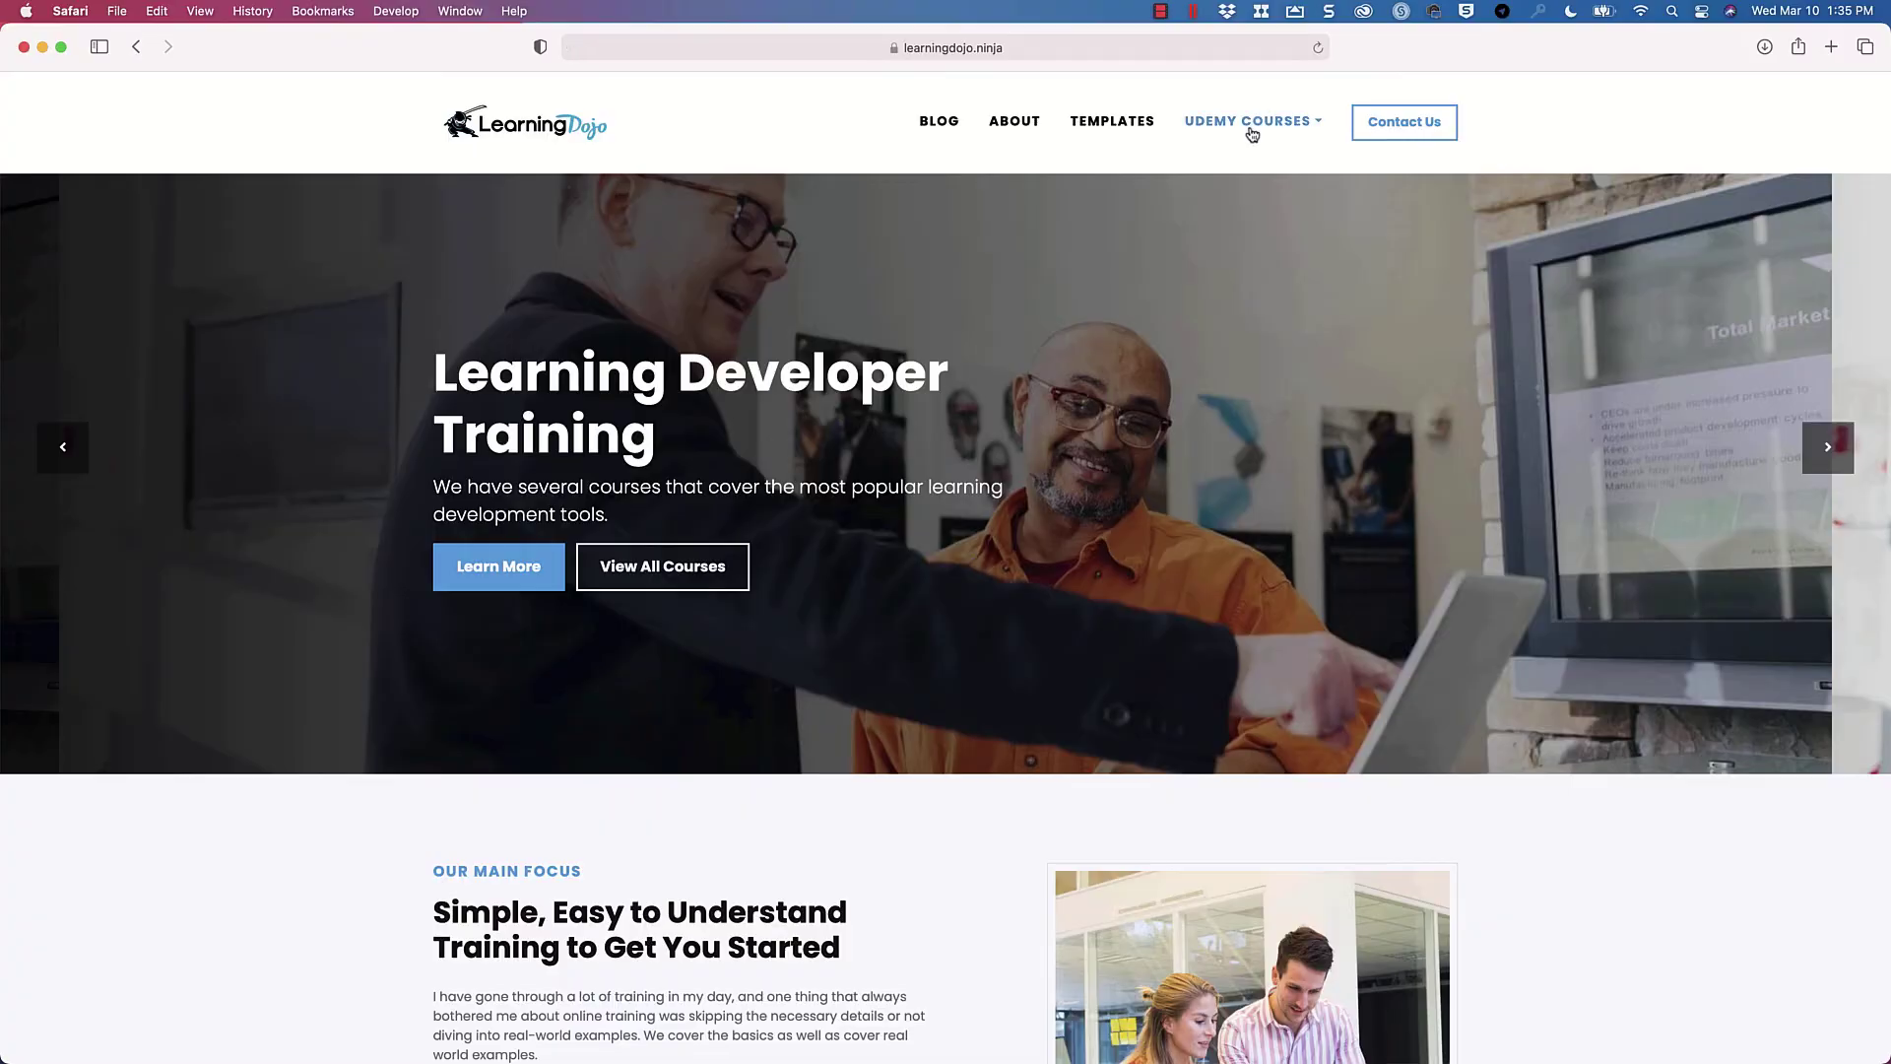
click(1252, 133)
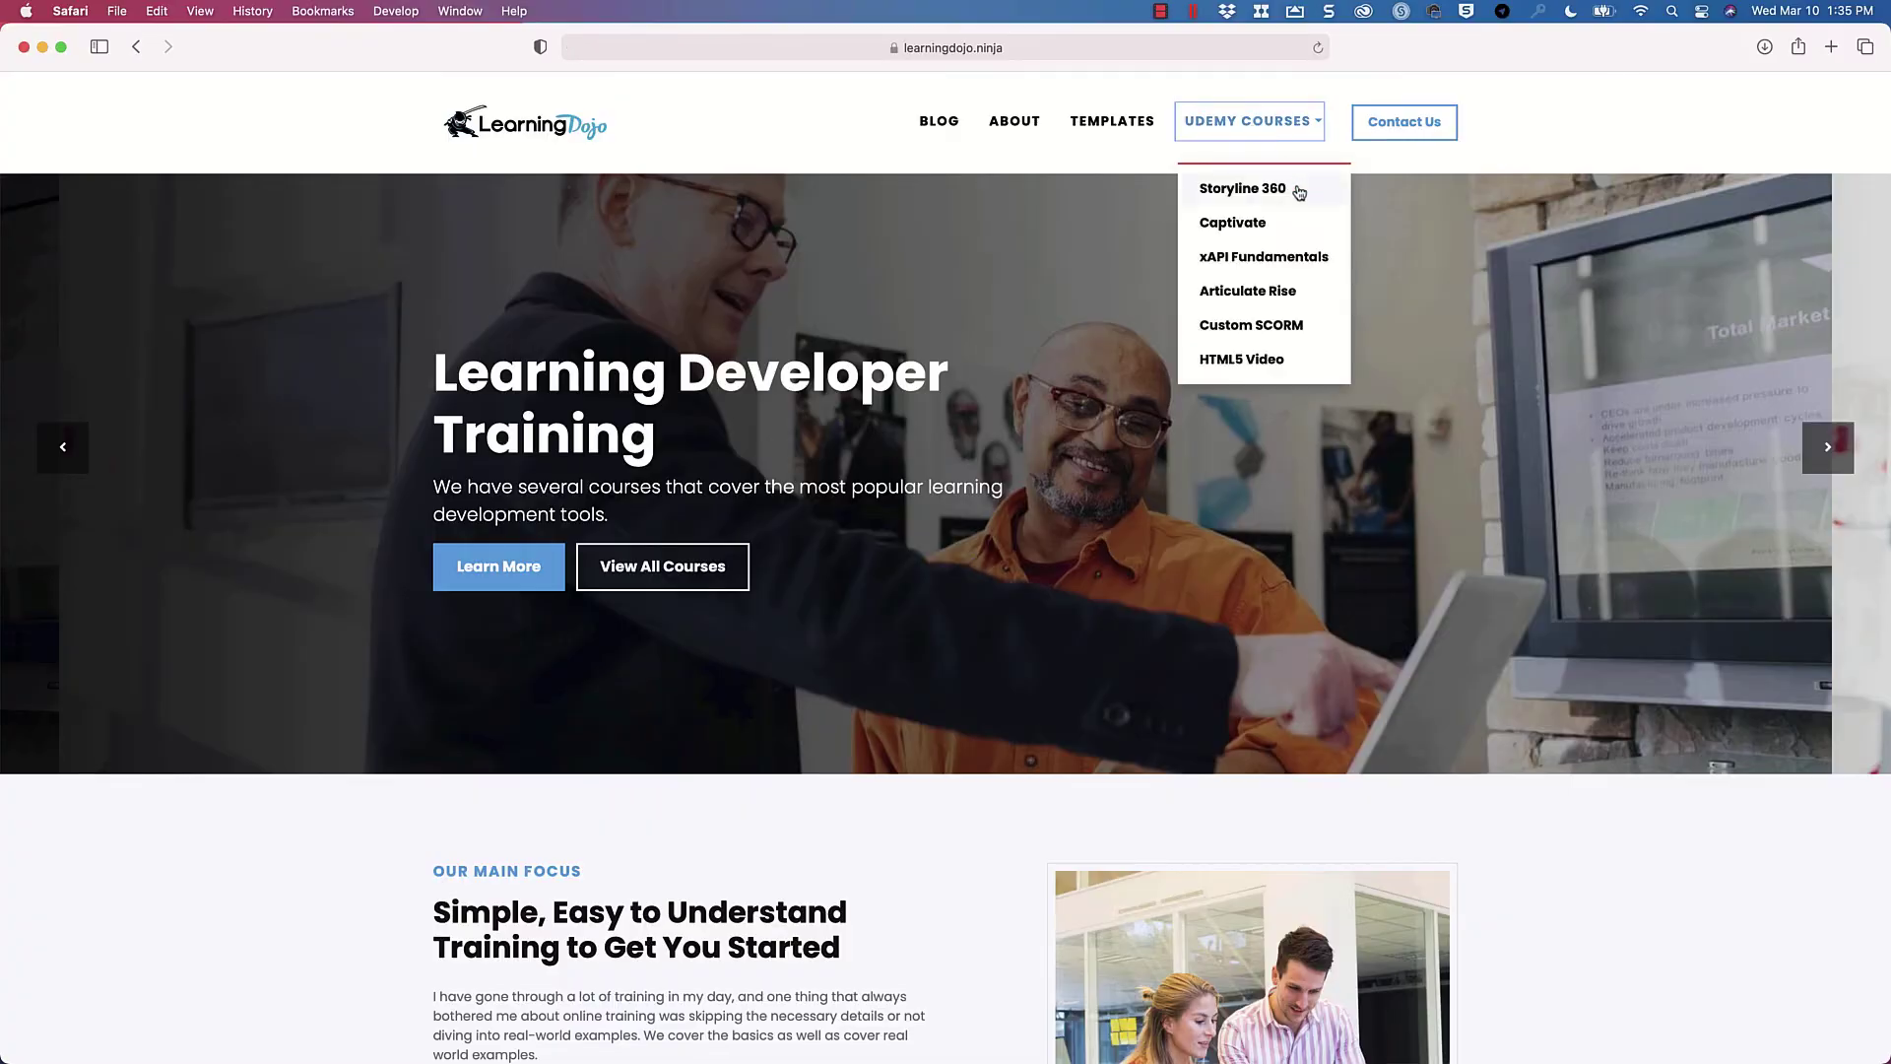